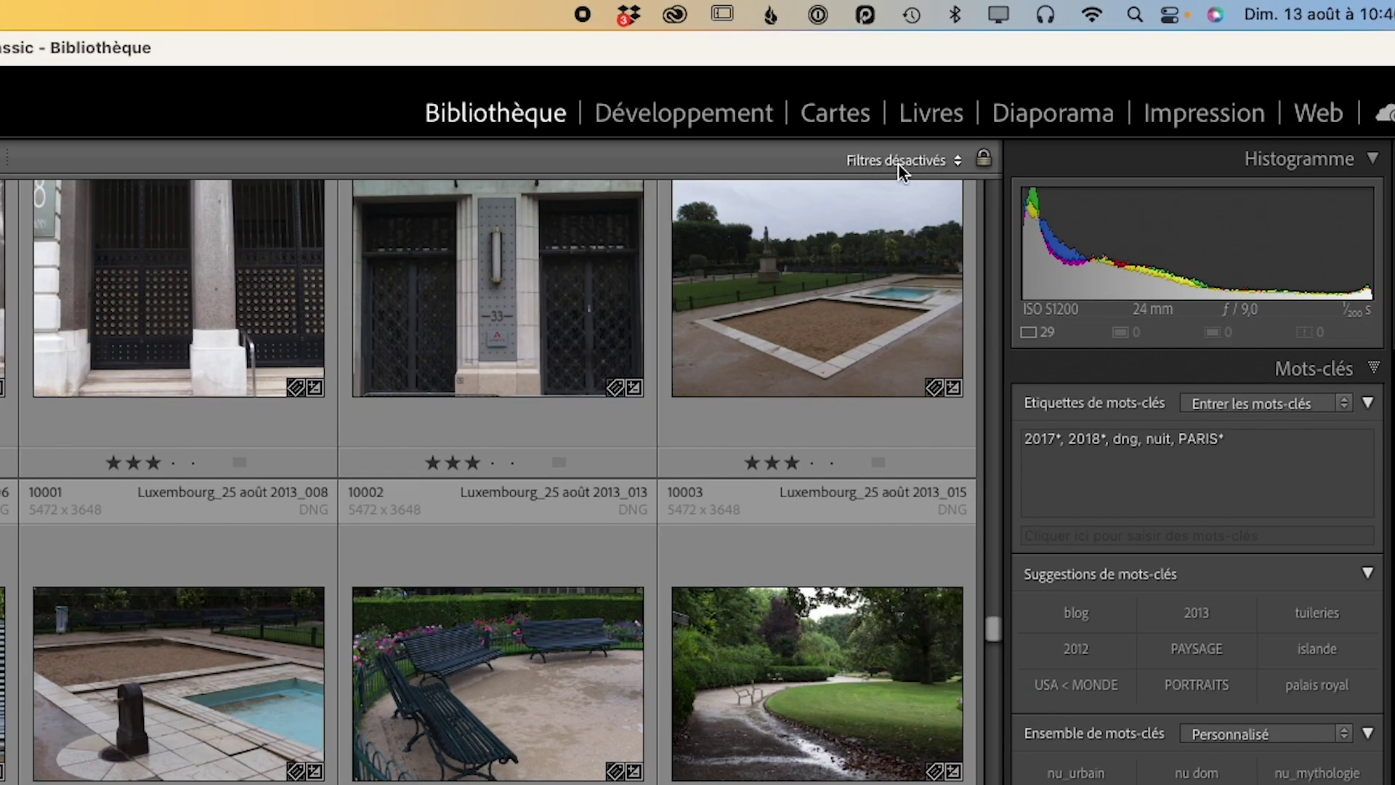
# Unlock the library filter and keep the preset at 'Filtres désactivés'
pyautogui.click(984, 158)
pyautogui.click(897, 160)
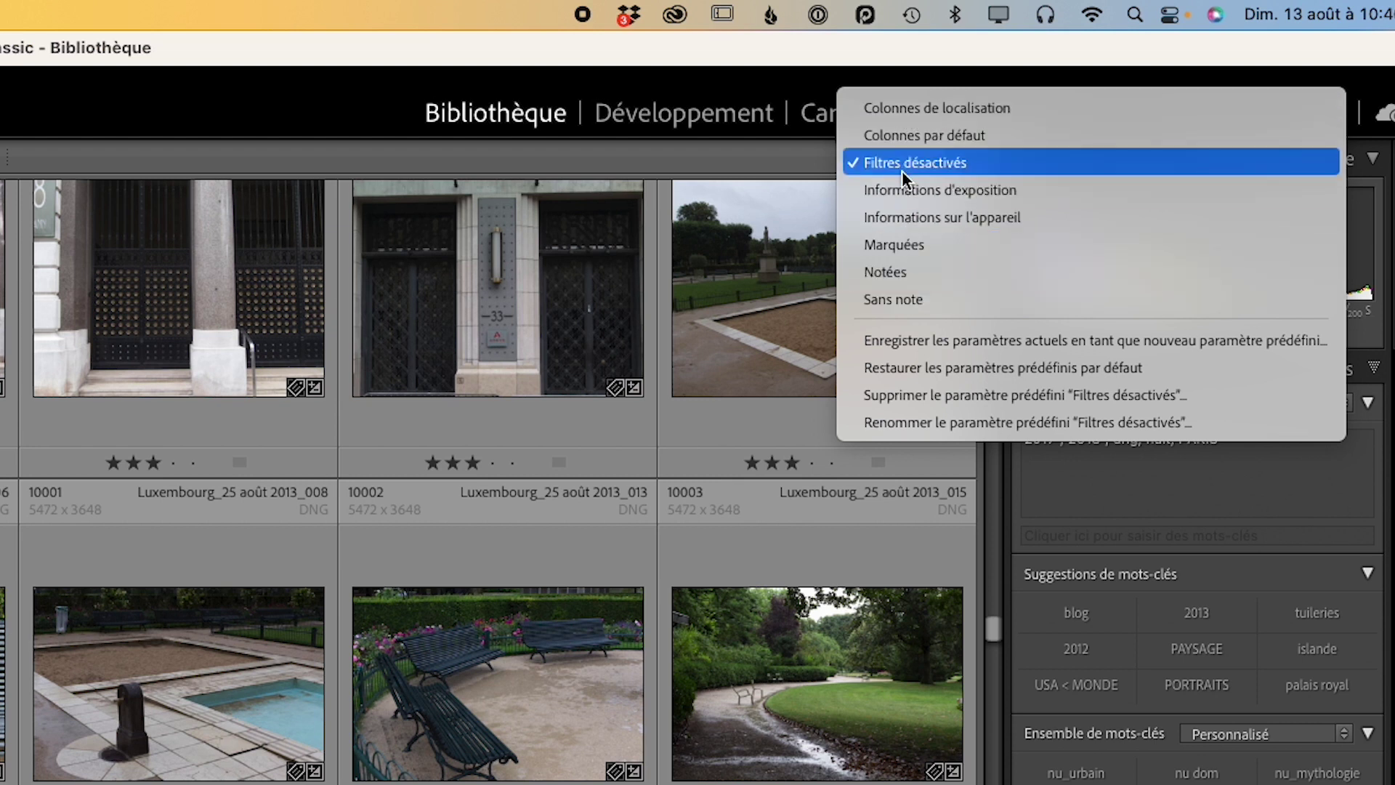
pyautogui.click(901, 163)
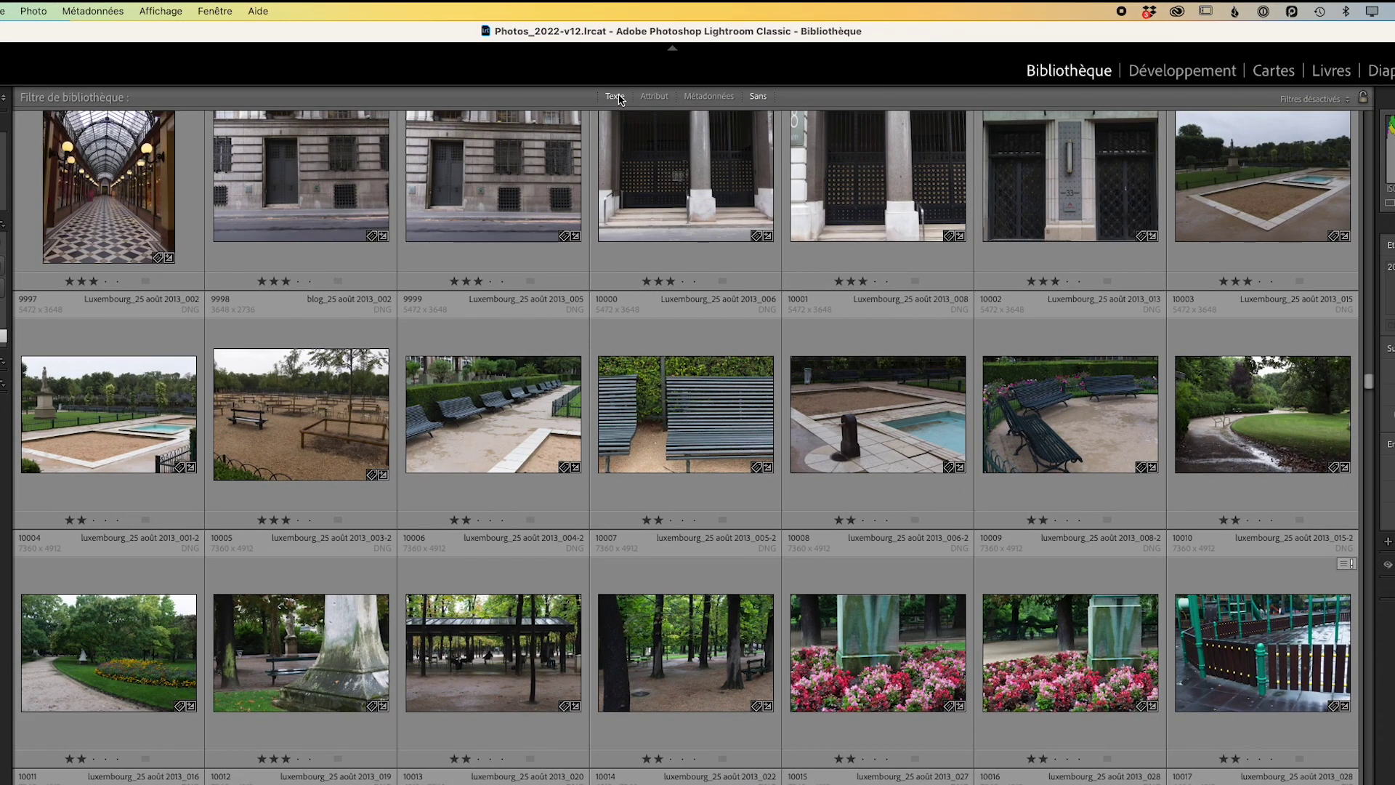
# Add a Texte filter on Mots-clés with the Contient rule and search term 'nuit'
pyautogui.click(618, 99)
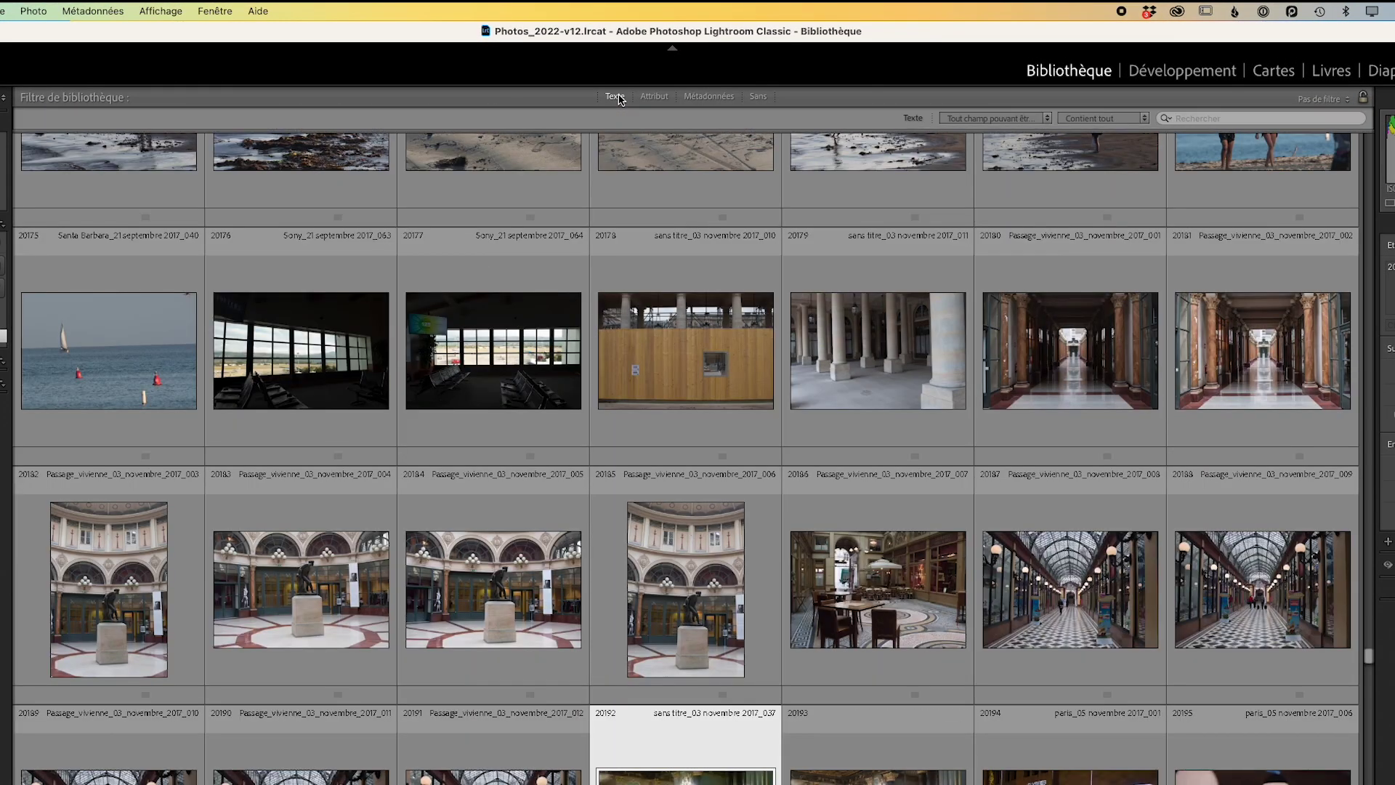
pyautogui.click(988, 118)
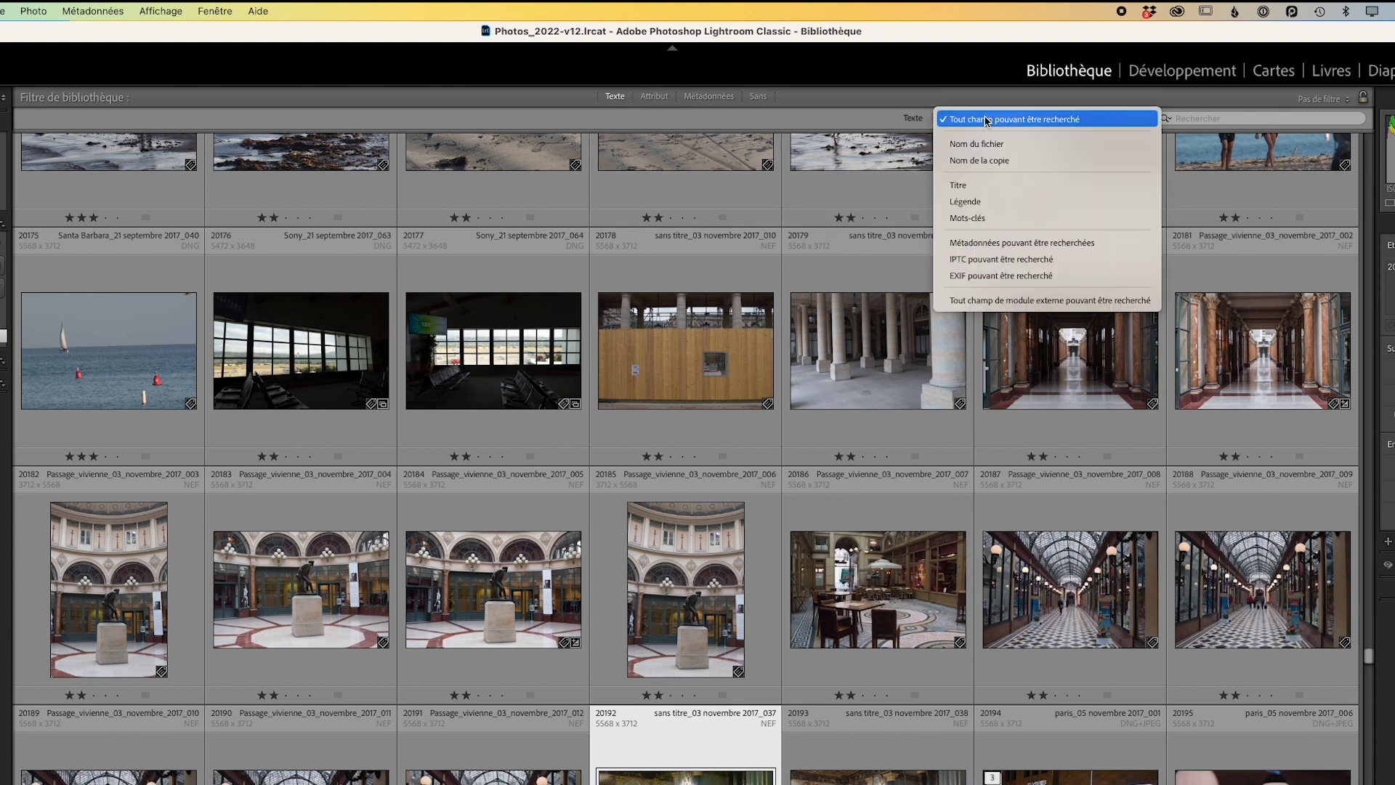
pyautogui.click(989, 219)
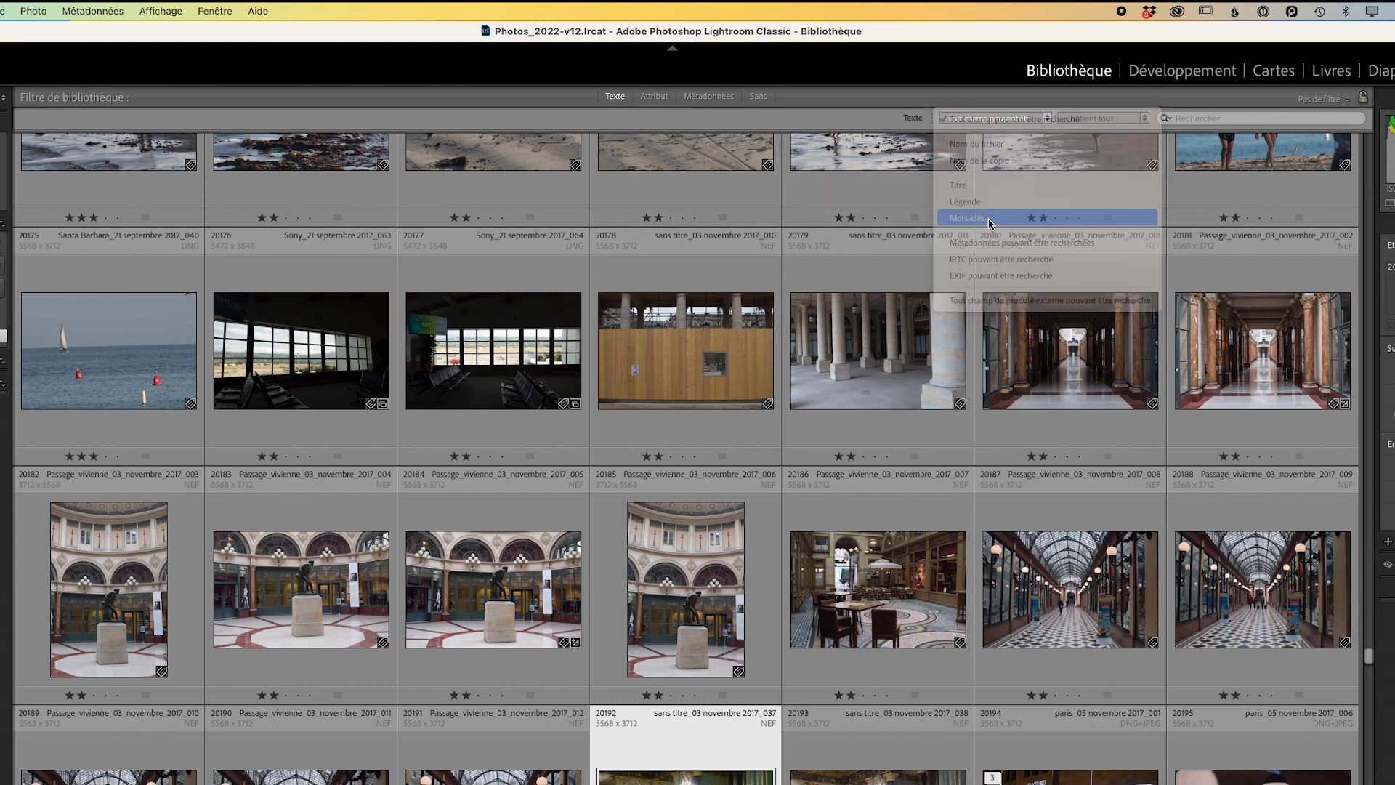
pyautogui.click(1122, 119)
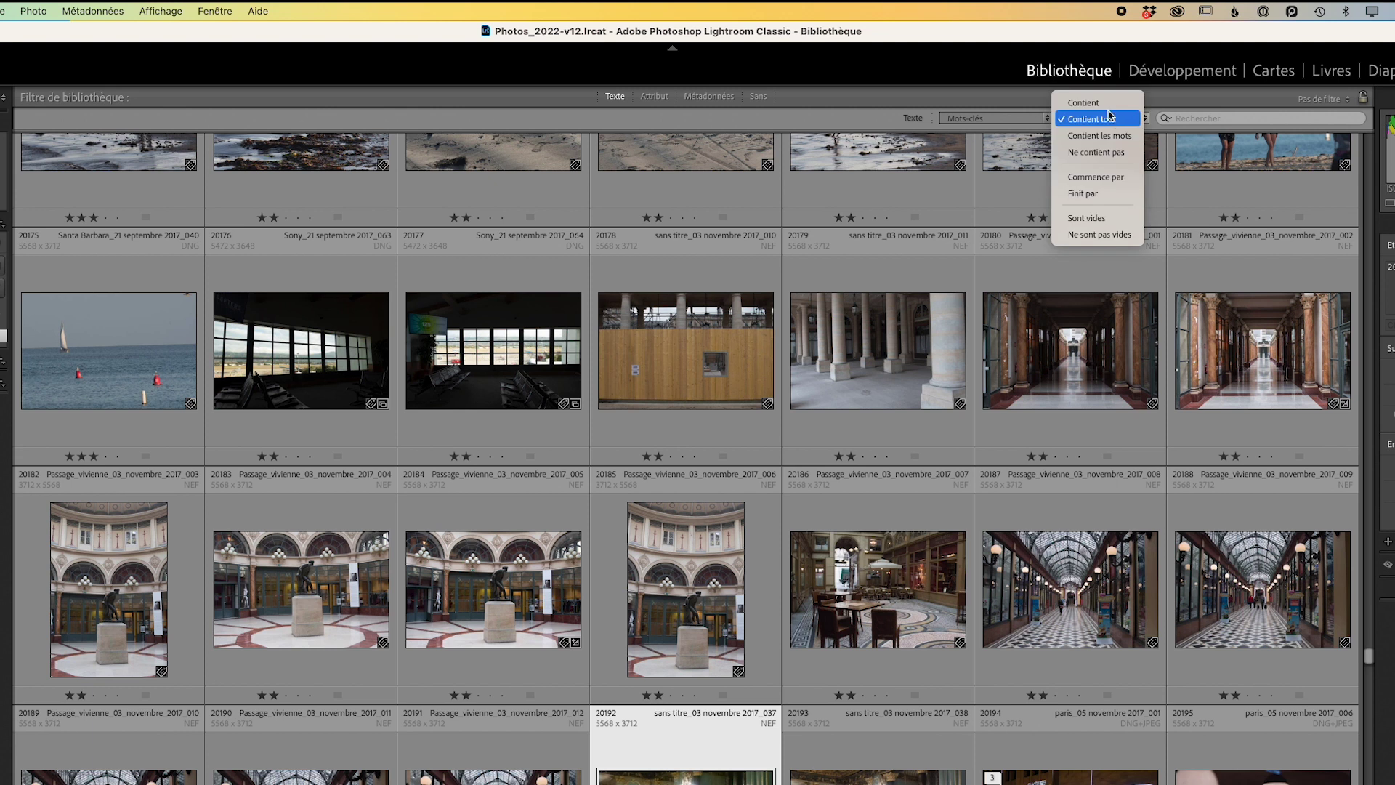
pyautogui.click(1141, 104)
pyautogui.click(1180, 120)
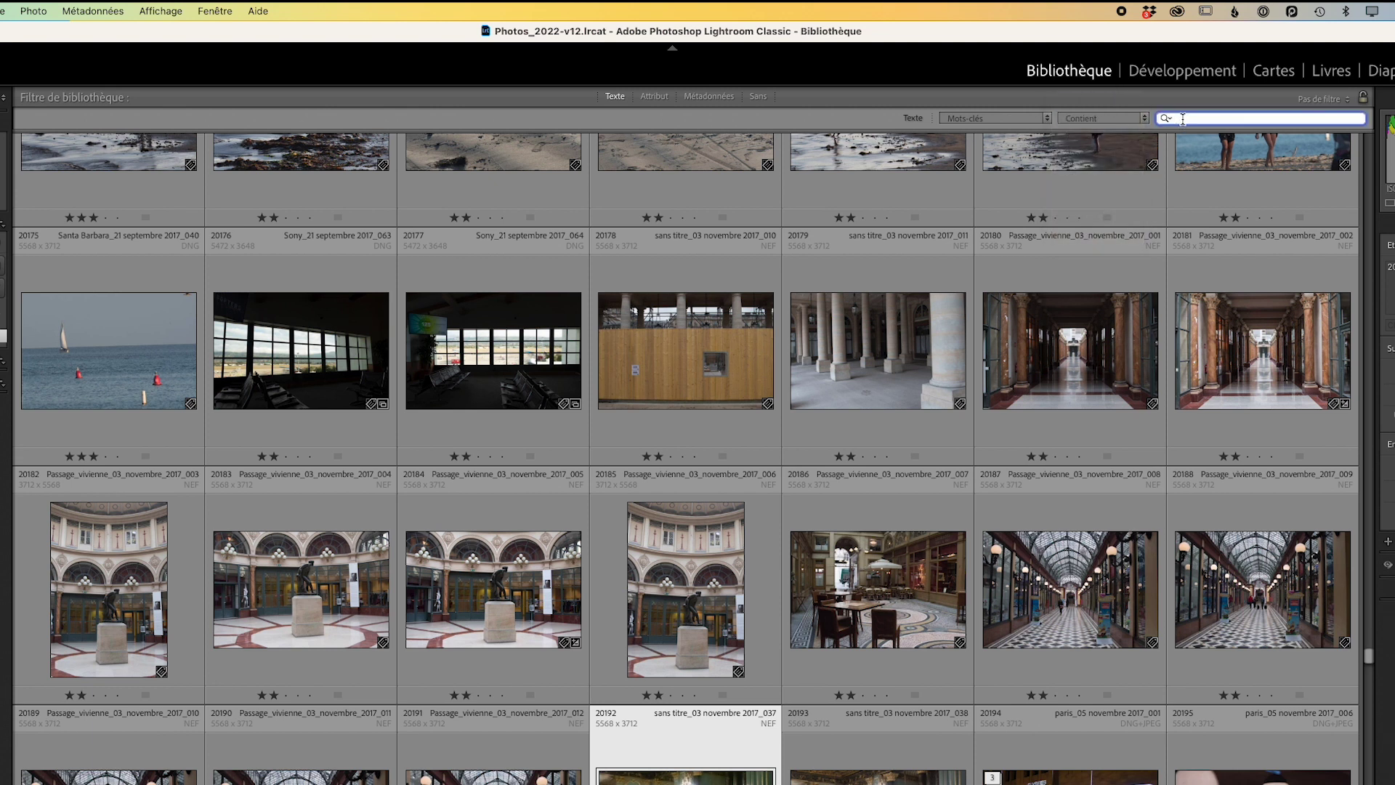
pyautogui.write('nuit')
pyautogui.press('Return')
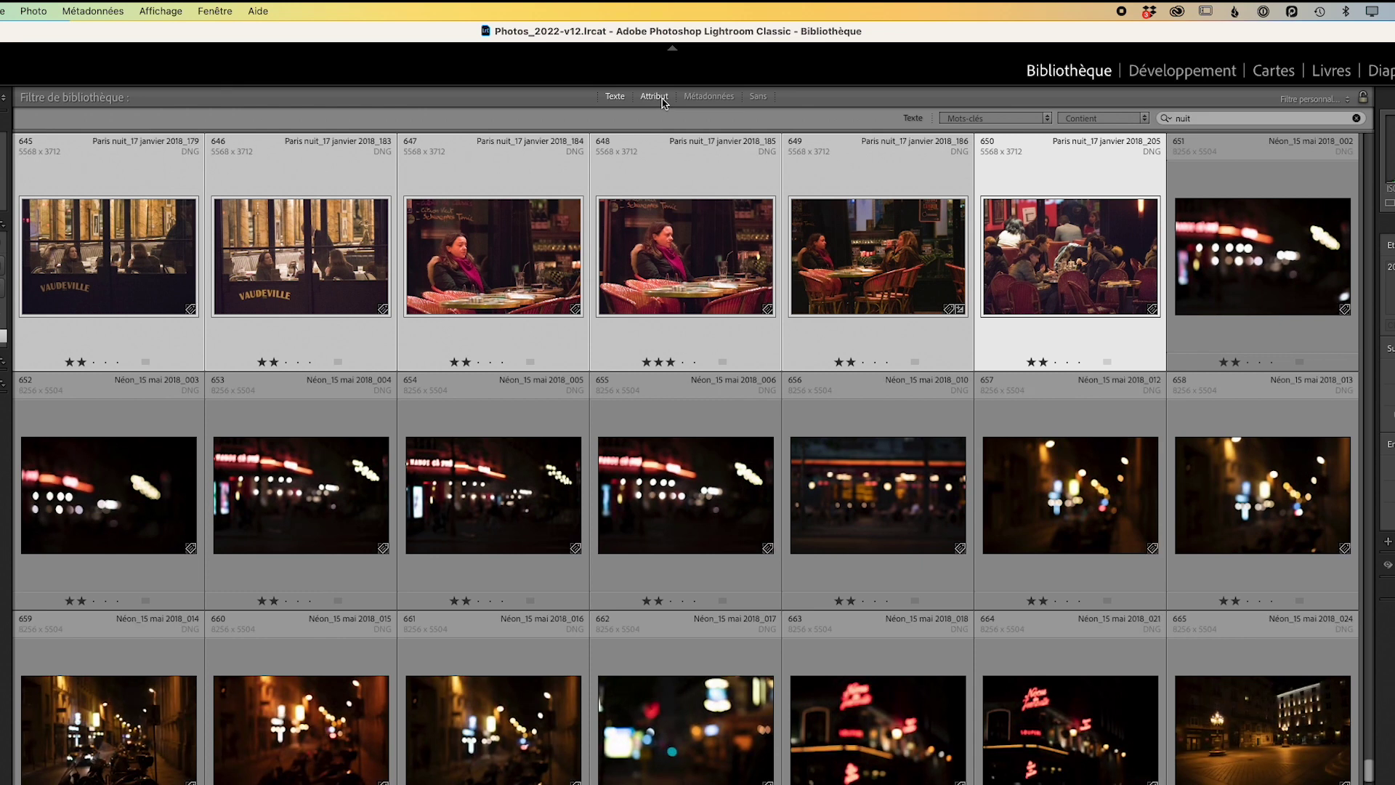
# Show the Attribut filter and keep the rating rule at 'supérieure ou égale à' three stars
pyautogui.click(654, 97)
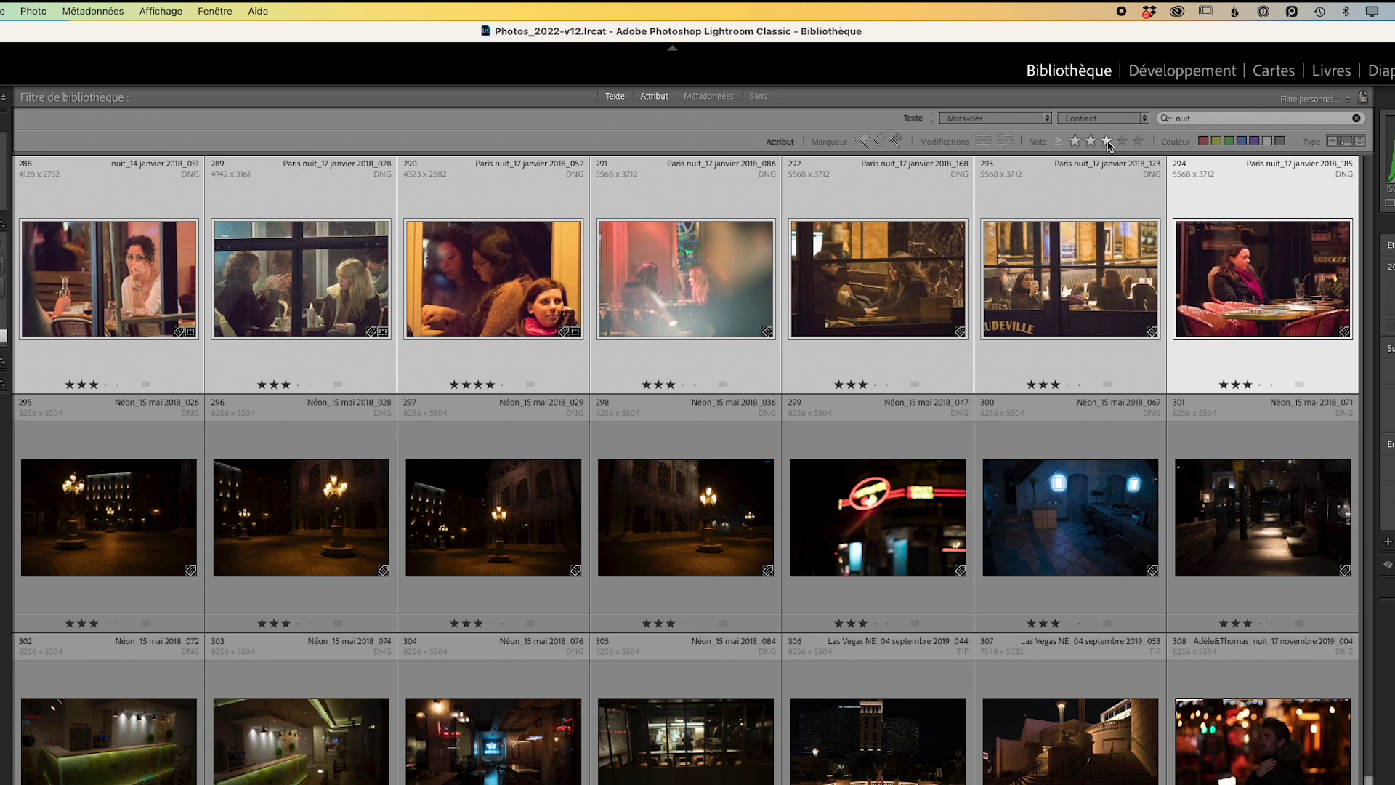
pyautogui.click(1059, 141)
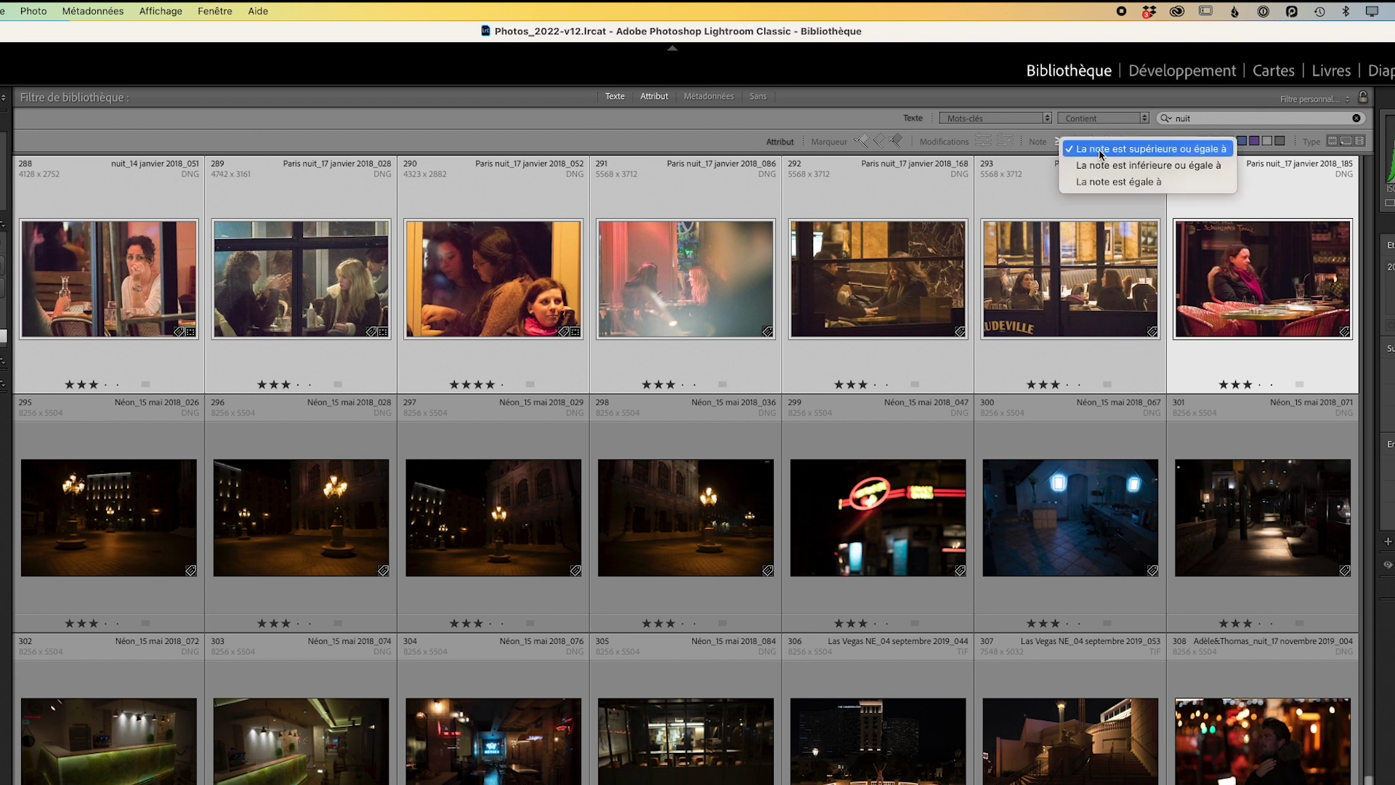
pyautogui.click(1156, 149)
pyautogui.moveTo(878, 279)
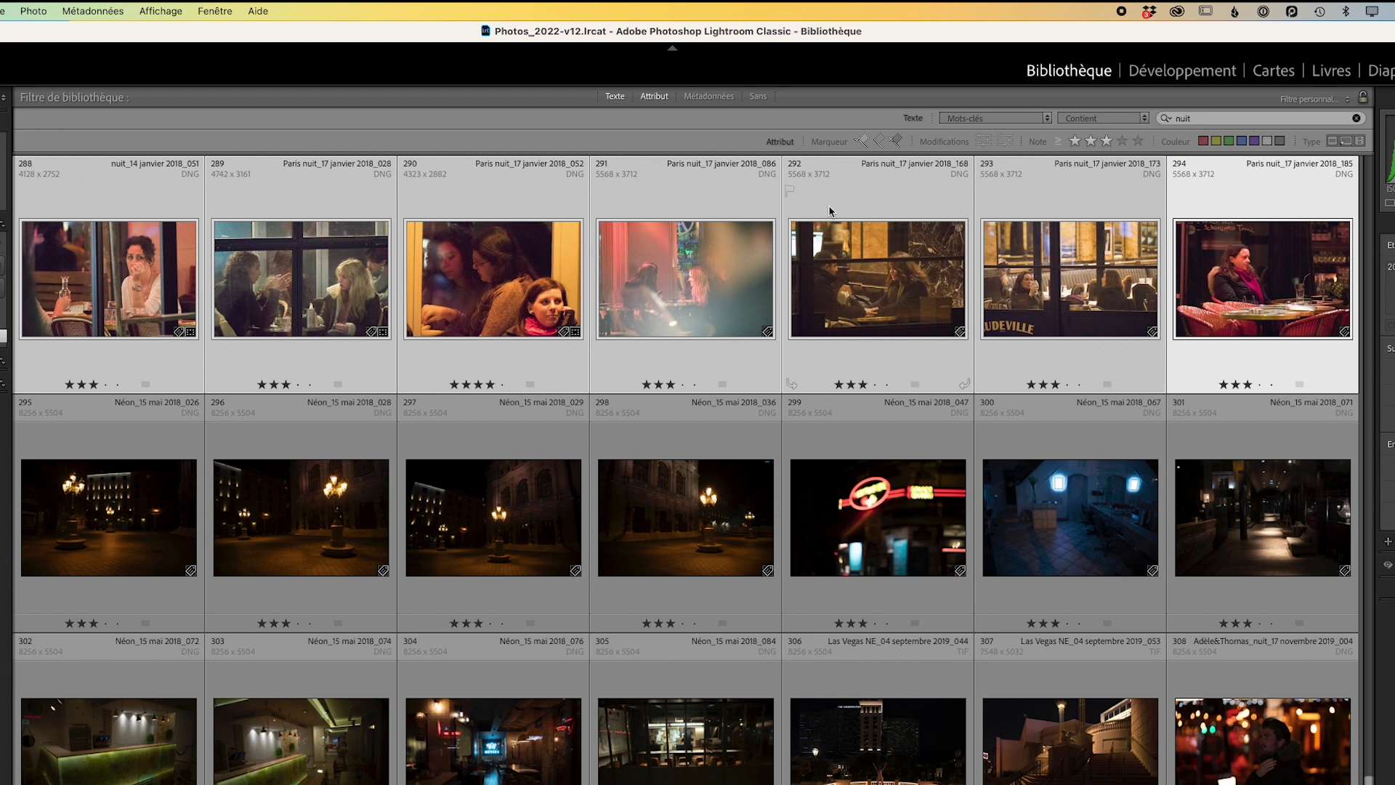
# Show the Métadonnées columns and switch the Objectif column to Vitesse ISO
pyautogui.click(708, 99)
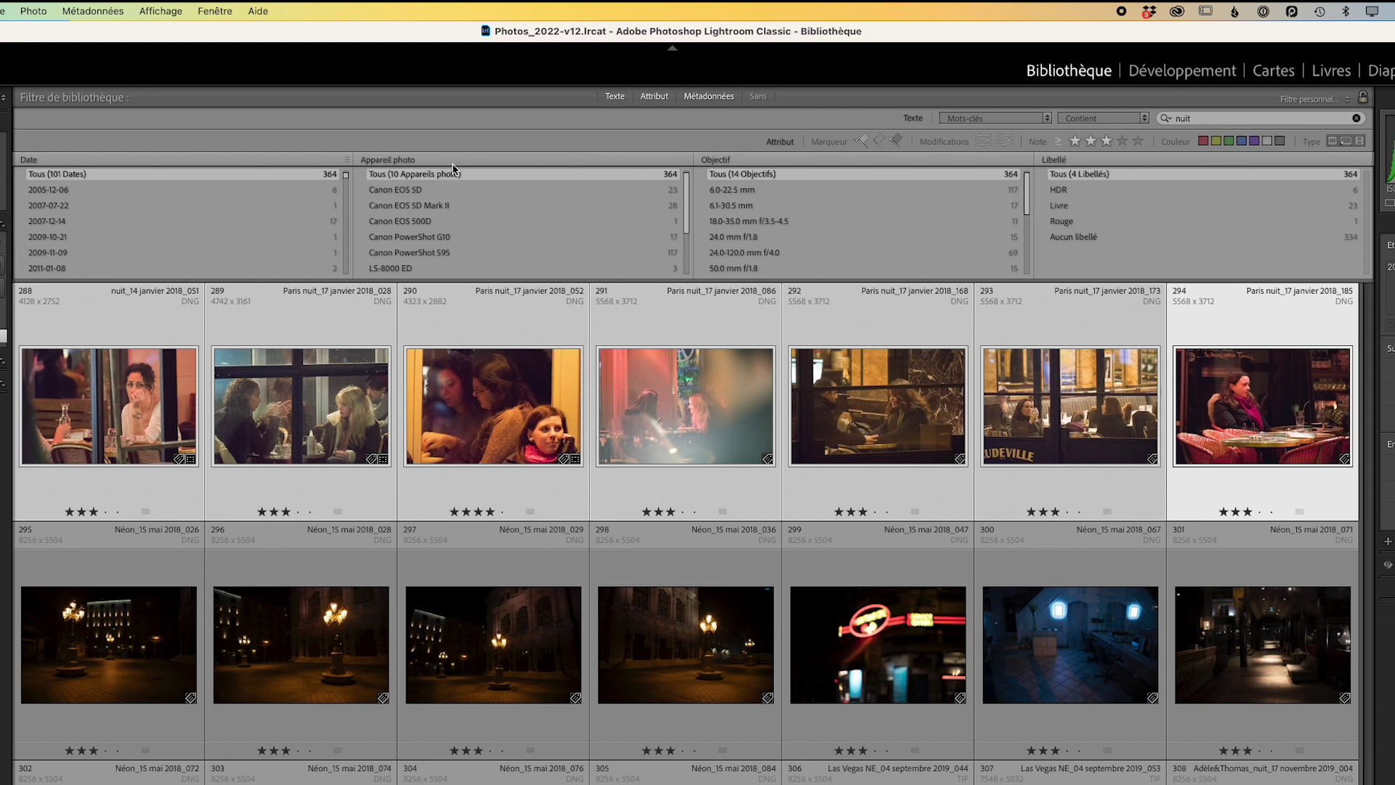
pyautogui.click(723, 163)
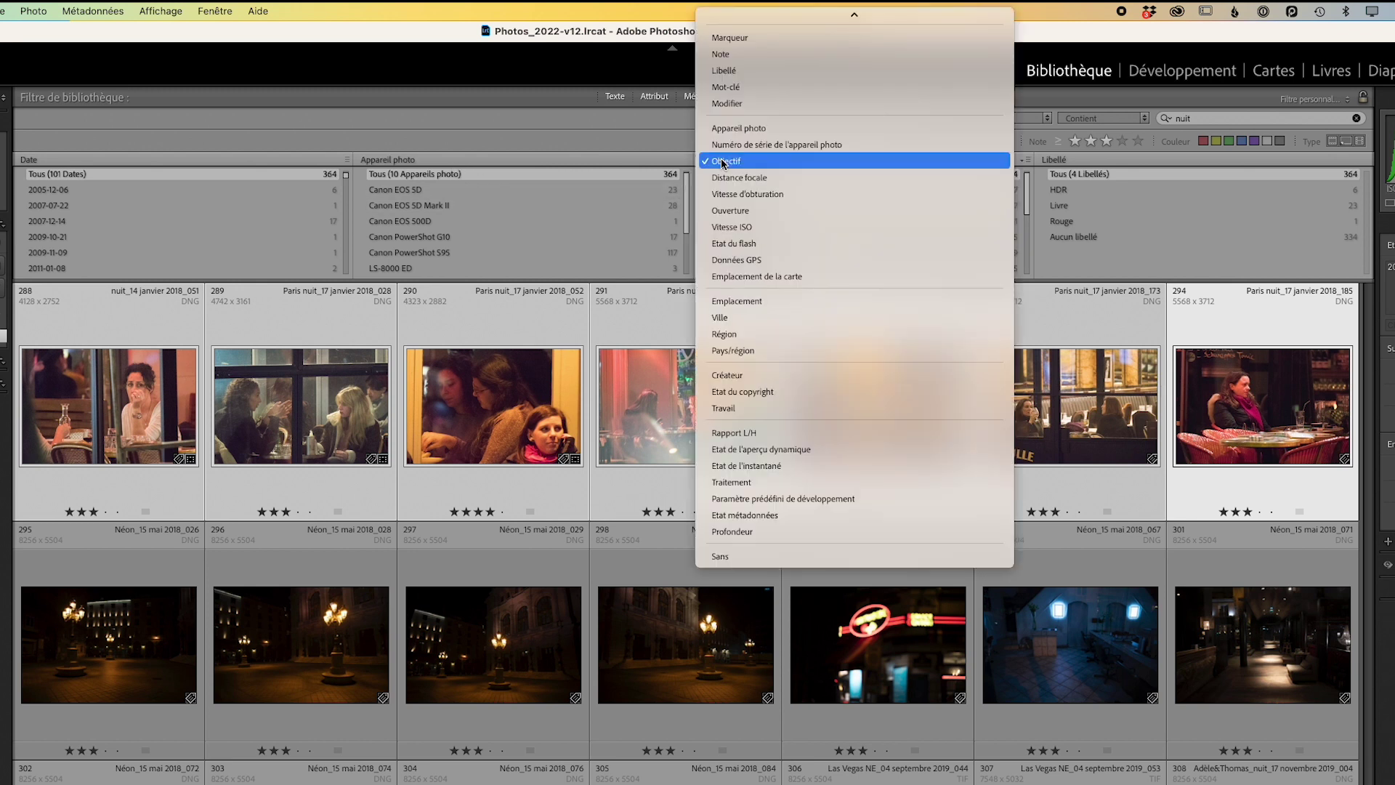
pyautogui.click(734, 228)
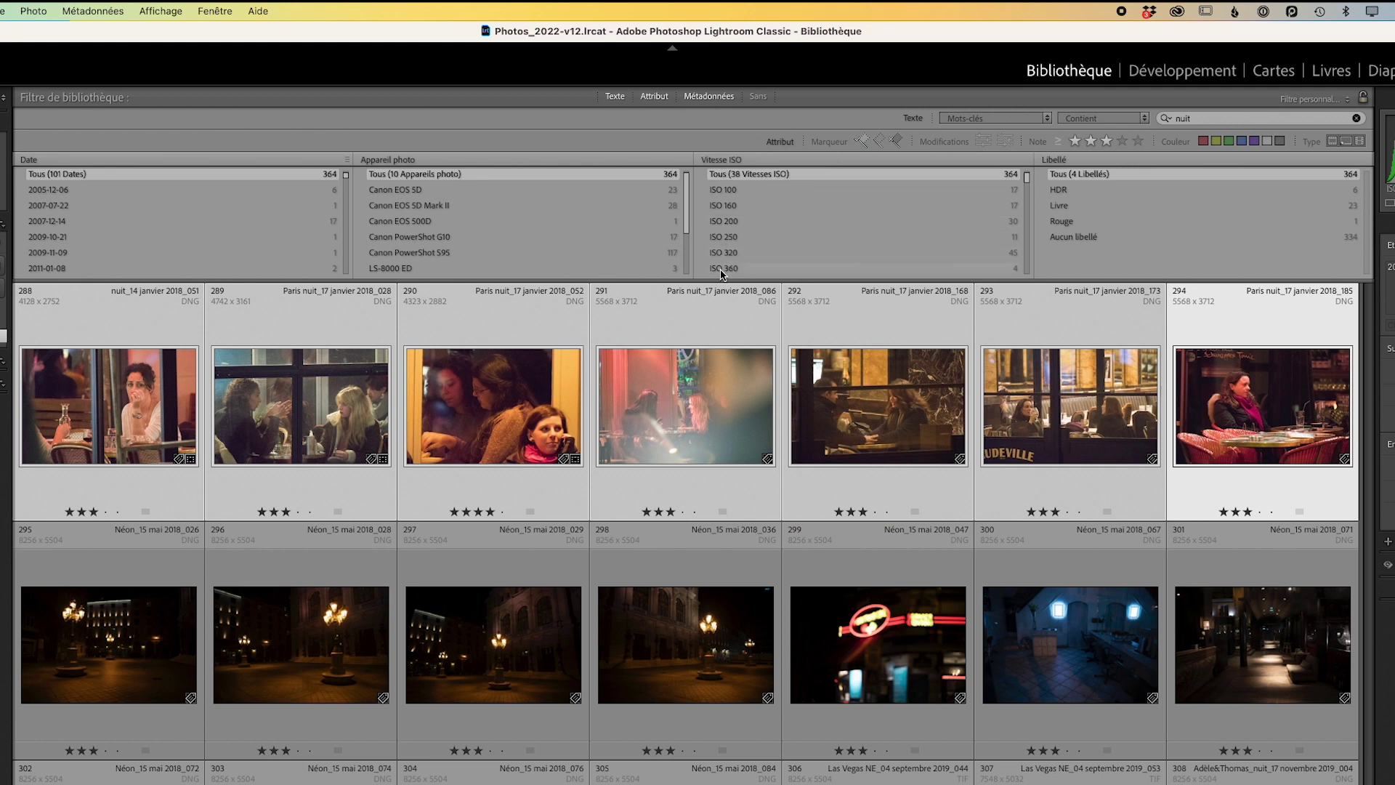
pyautogui.moveTo(1029, 183); pyautogui.dragTo(1029, 258)
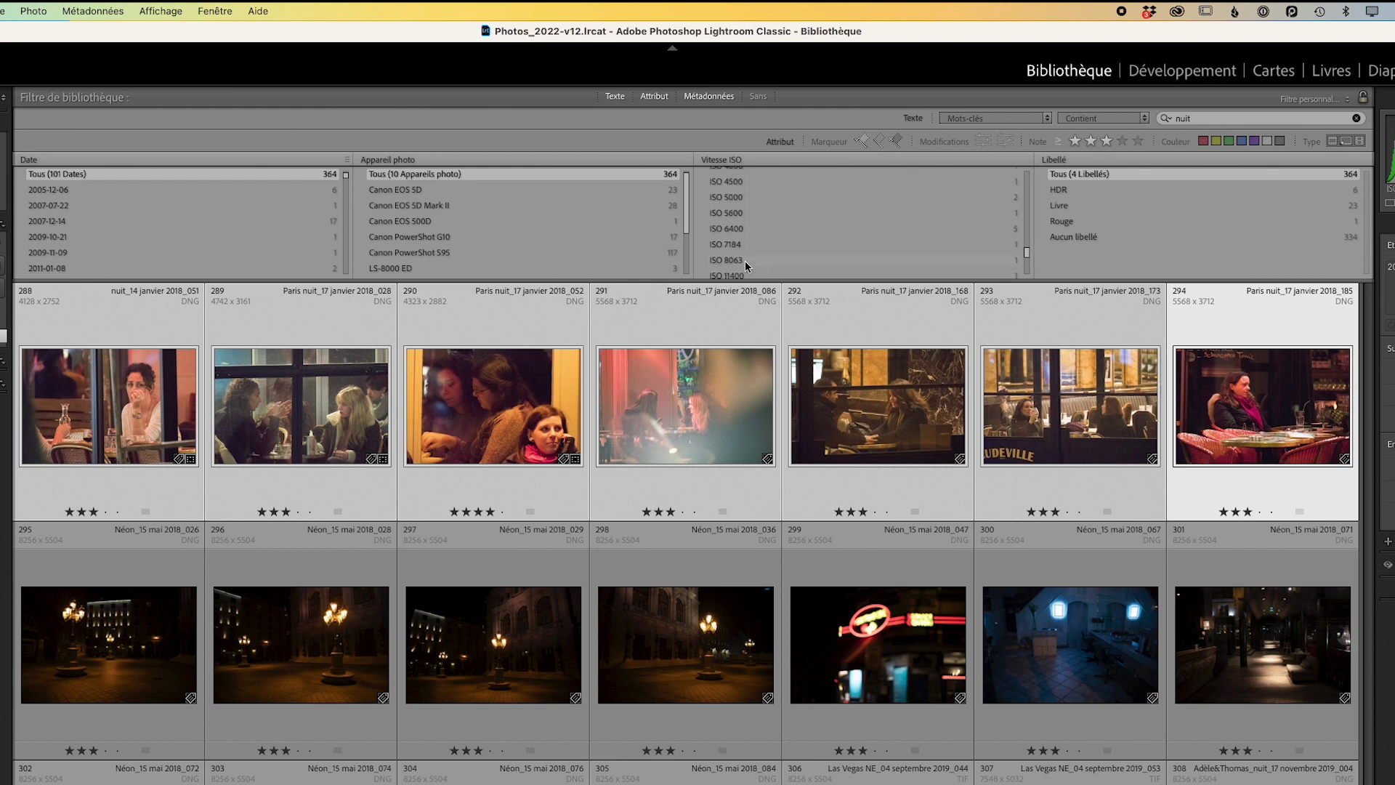
# Select ISO 6400 through ISO 51200 in the Vitesse ISO column, leaving 21 photos
pyautogui.click(734, 229)
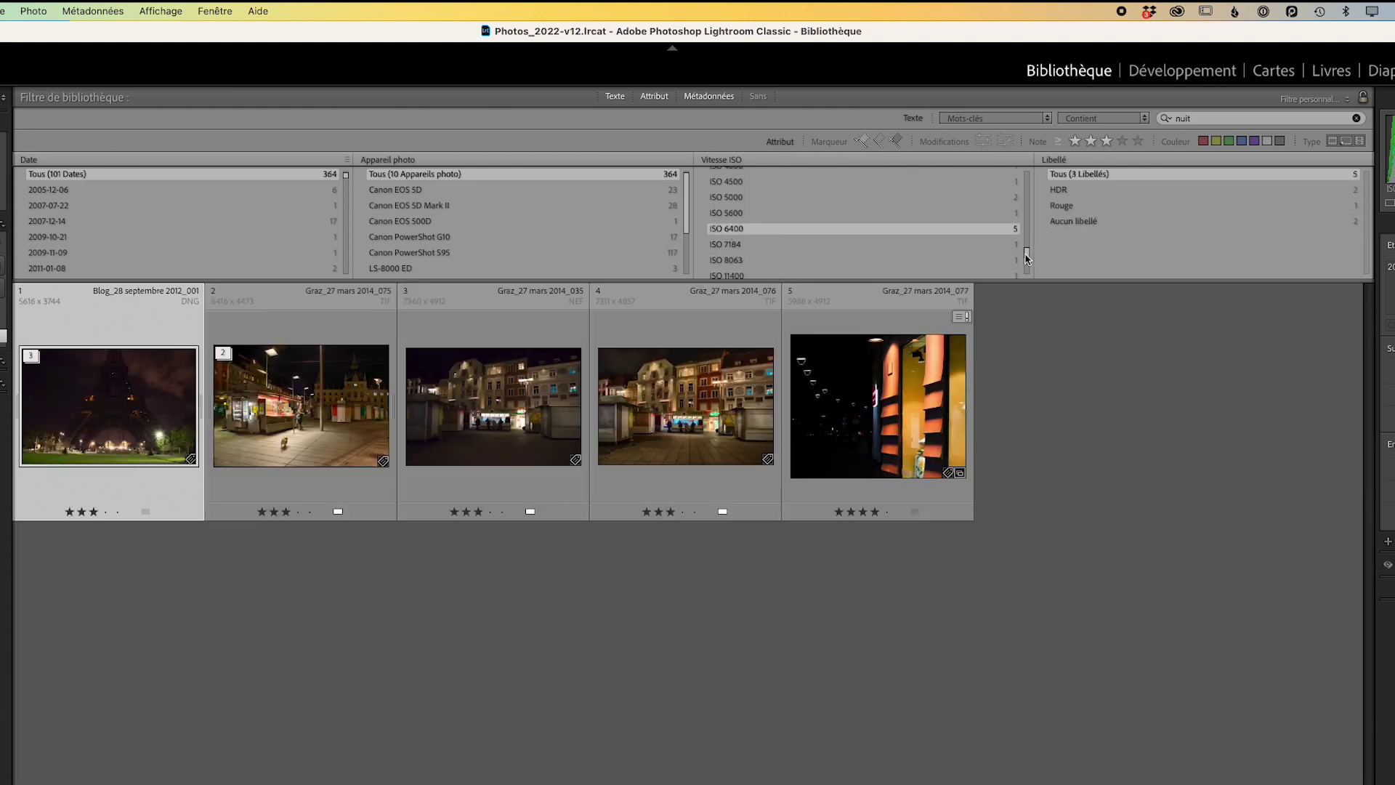
pyautogui.moveTo(1028, 256); pyautogui.dragTo(1028, 270)
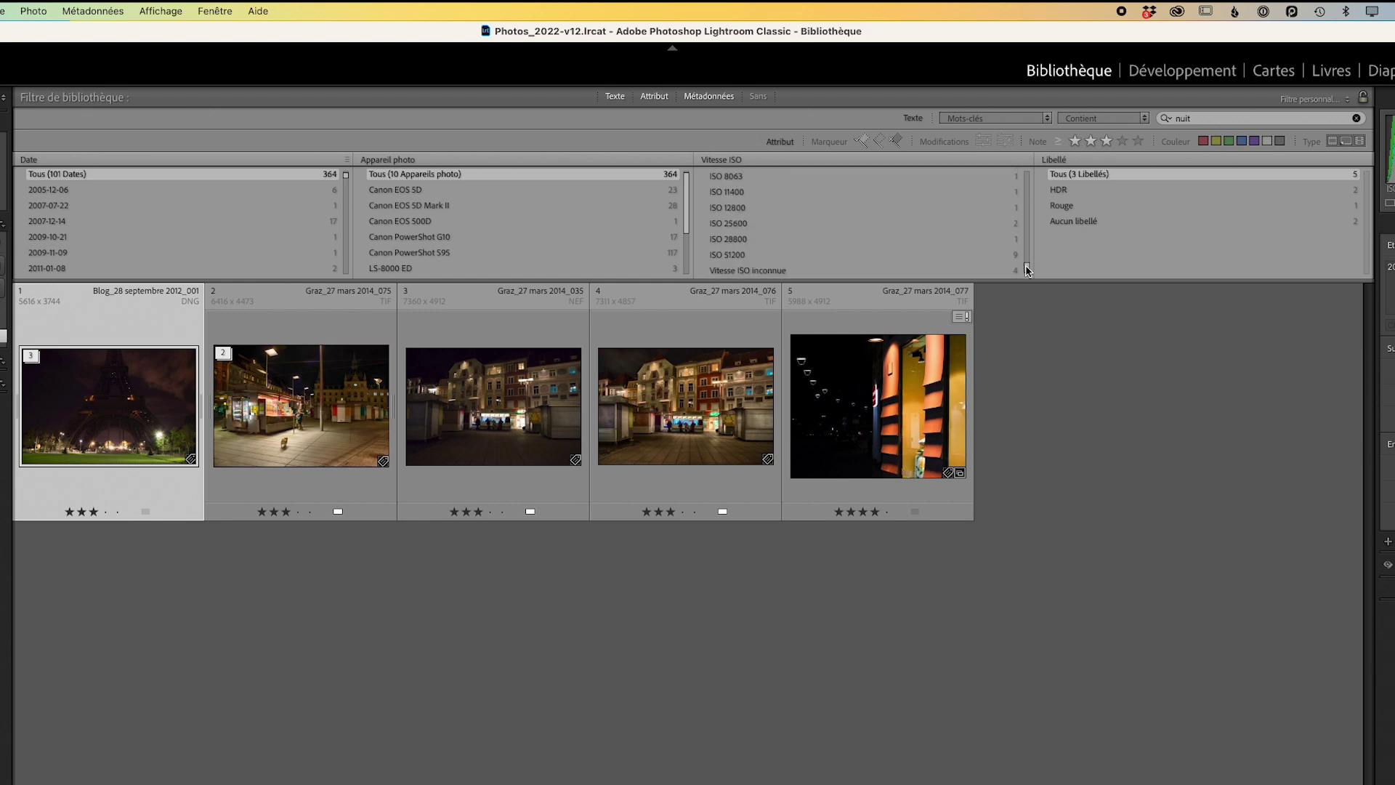
pyautogui.keyDown('shift'); pyautogui.click(756, 256); pyautogui.keyUp('shift')
pyautogui.moveTo(1027, 272)
pyautogui.mouseDown()
pyautogui.moveTo(1027, 258)
pyautogui.moveTo(1029, 282)
pyautogui.mouseUp()
pyautogui.scroll(3, 872, 233)
pyautogui.keyDown('shift'); pyautogui.click(843, 224); pyautogui.keyUp('shift')
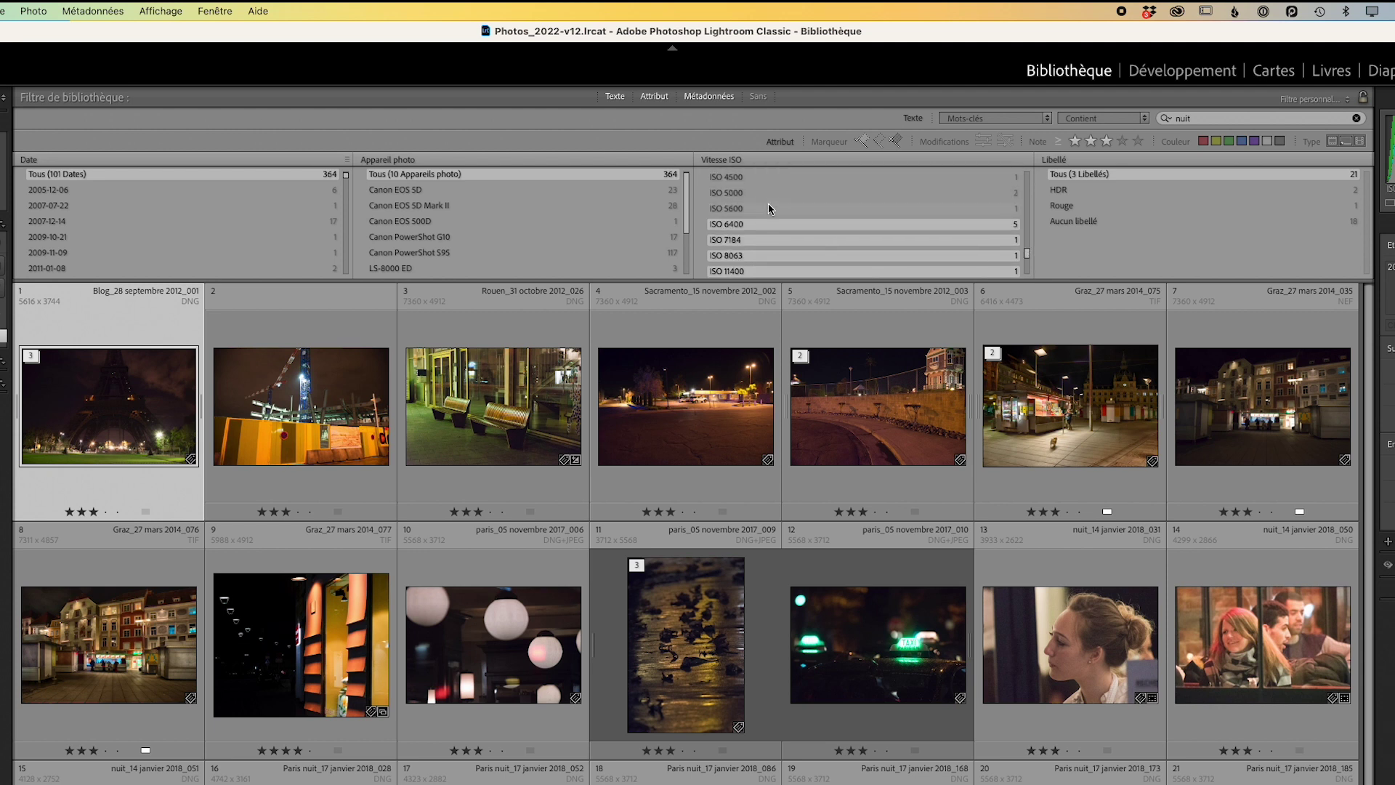
# Open the criteria menu of the fourth column, currently Libellé
pyautogui.scroll(2, 821, 215)
pyautogui.scroll(1, 809, 229)
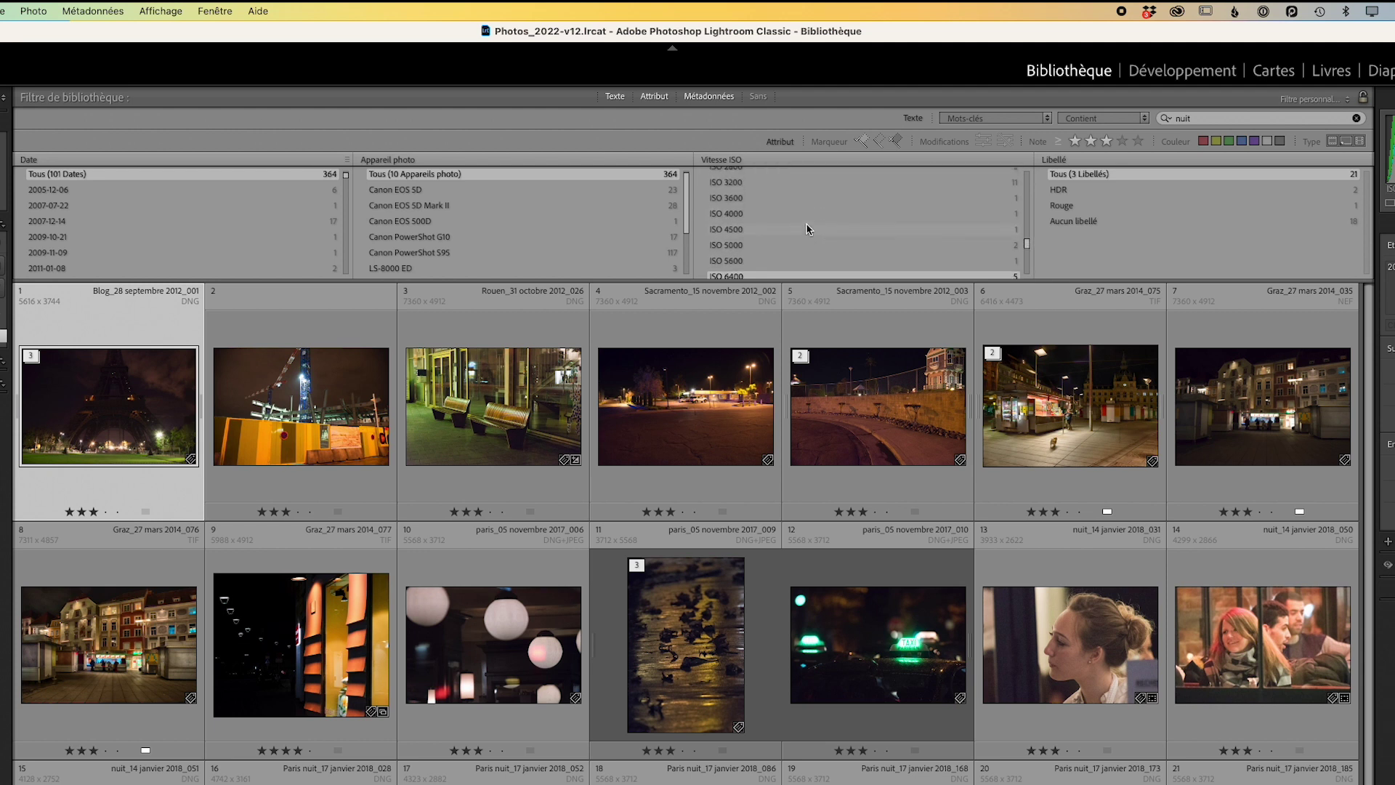
pyautogui.scroll(-1, 803, 255)
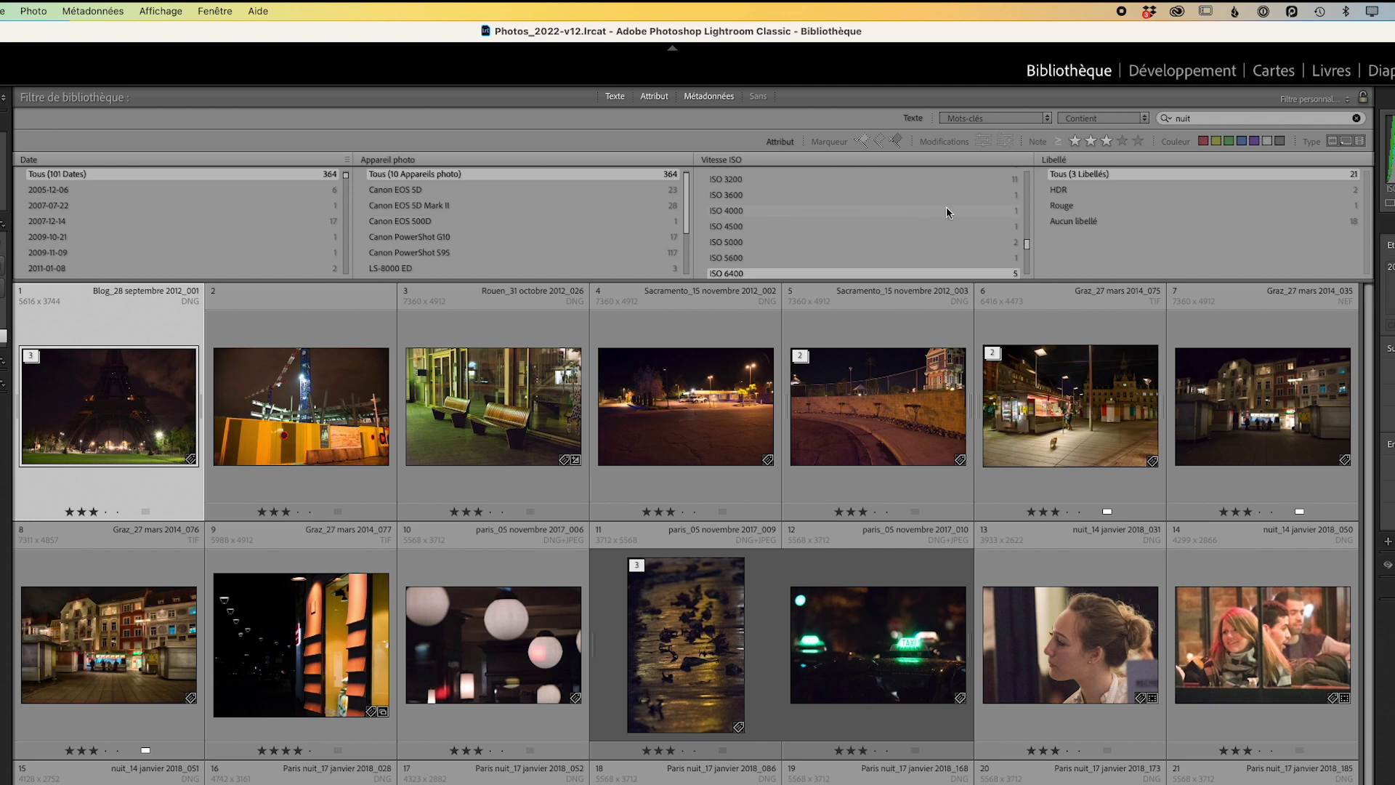
pyautogui.click(1062, 162)
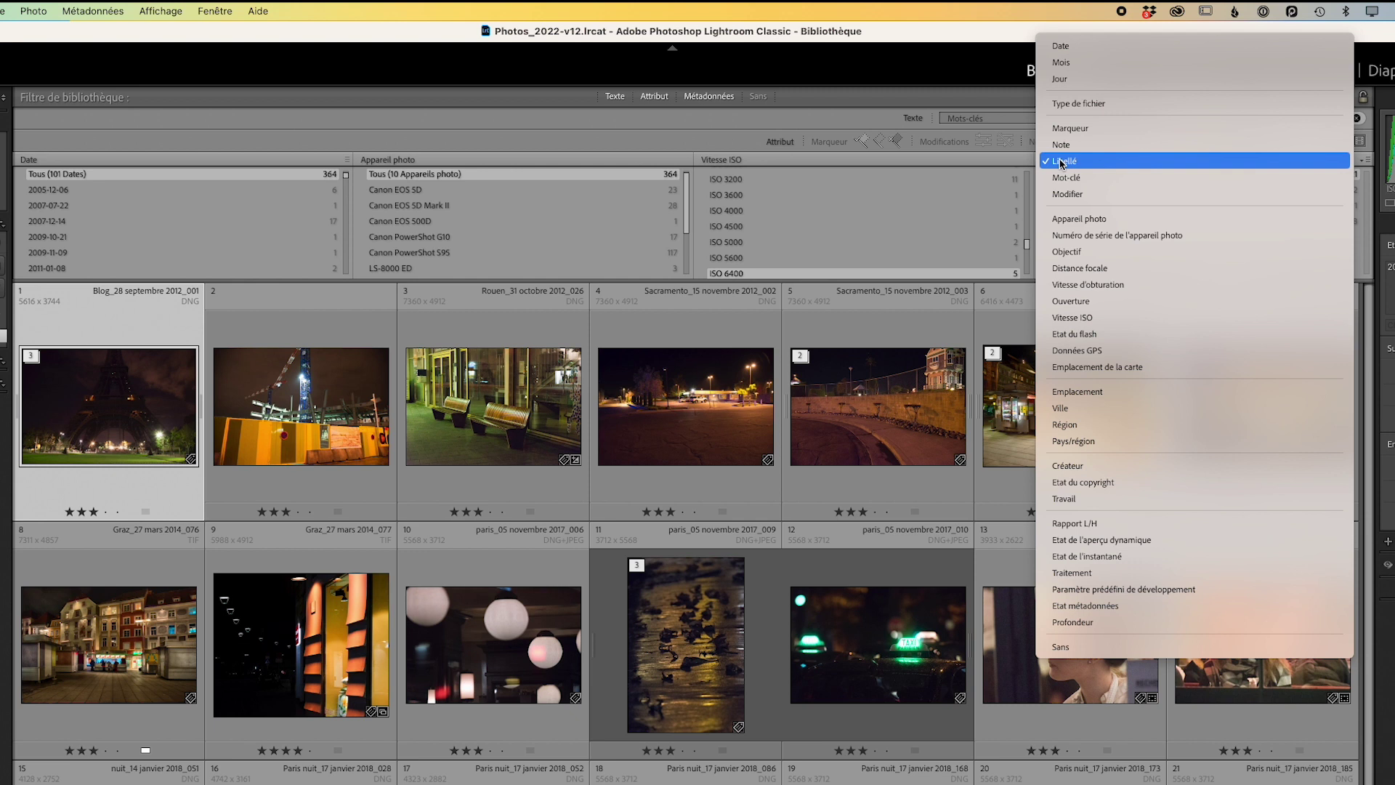
# Switch the fourth column to Rapport L/H and select Paysage, leaving 20 landscape photos
pyautogui.click(1070, 524)
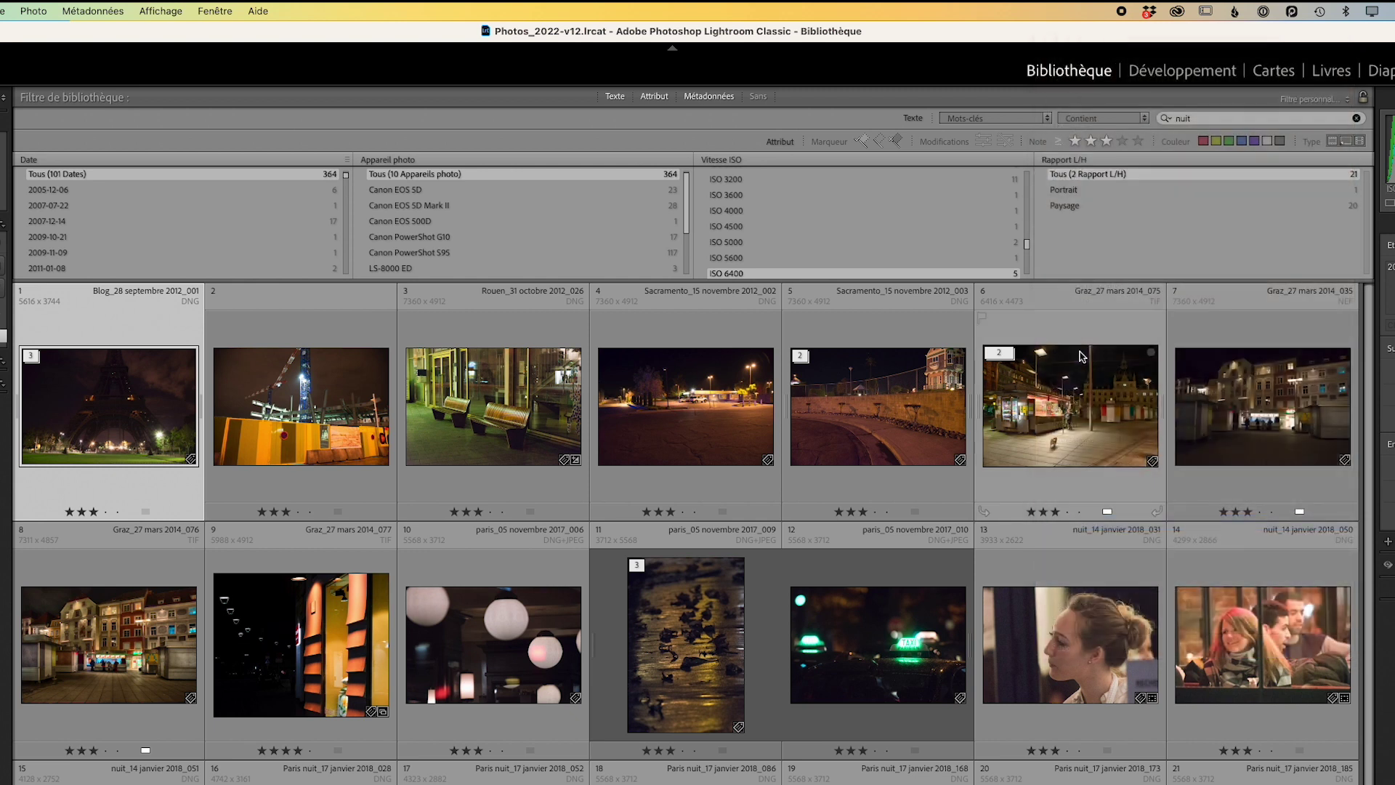
pyautogui.click(1065, 205)
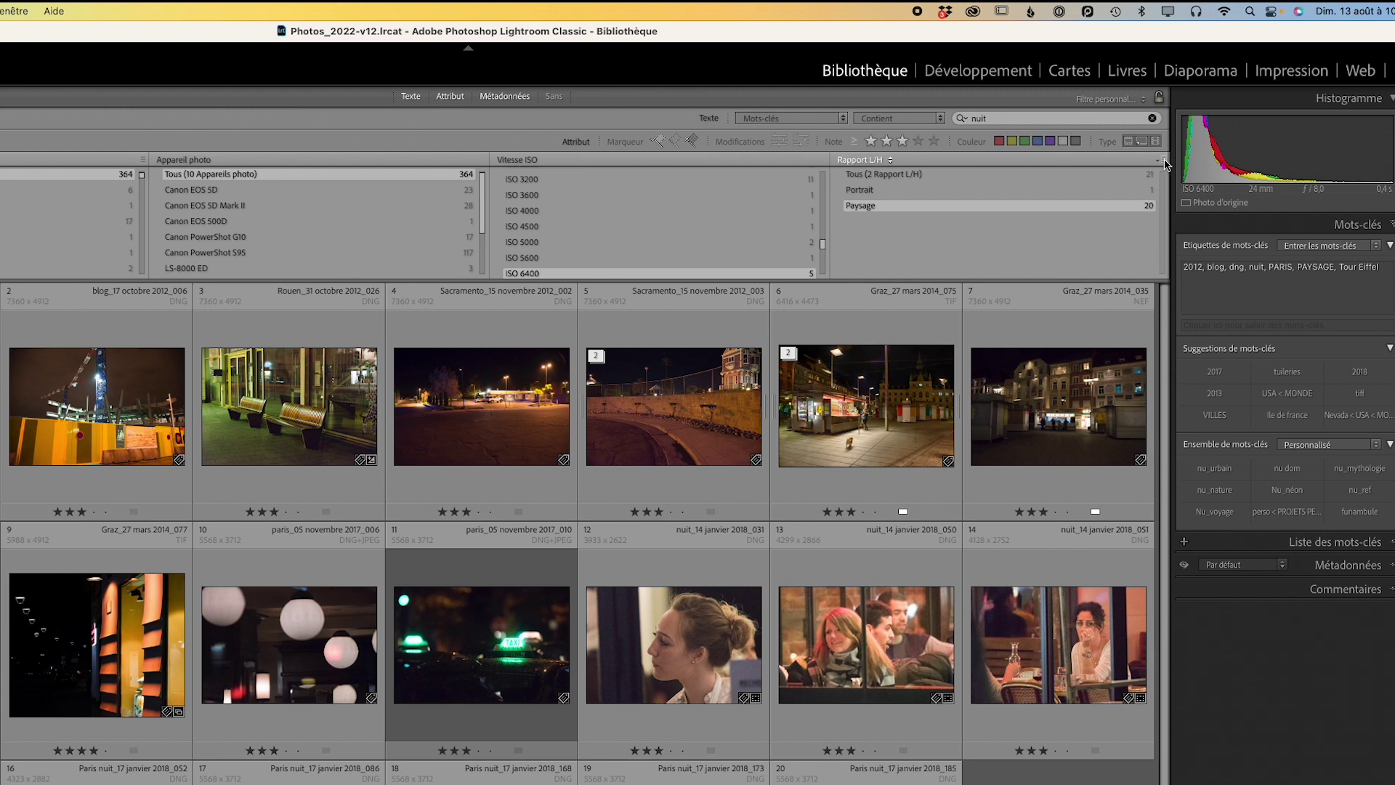
pyautogui.click(1164, 162)
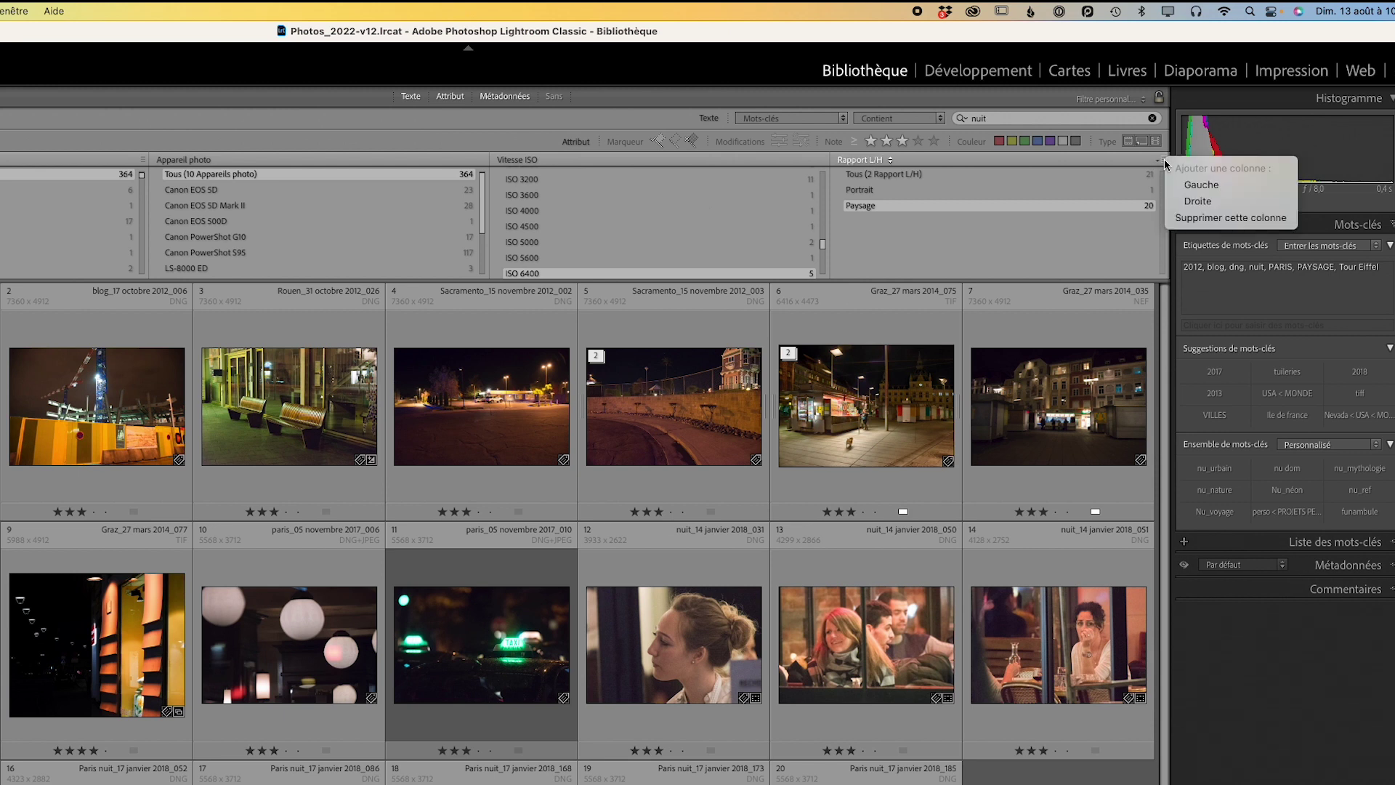
pyautogui.click(1212, 219)
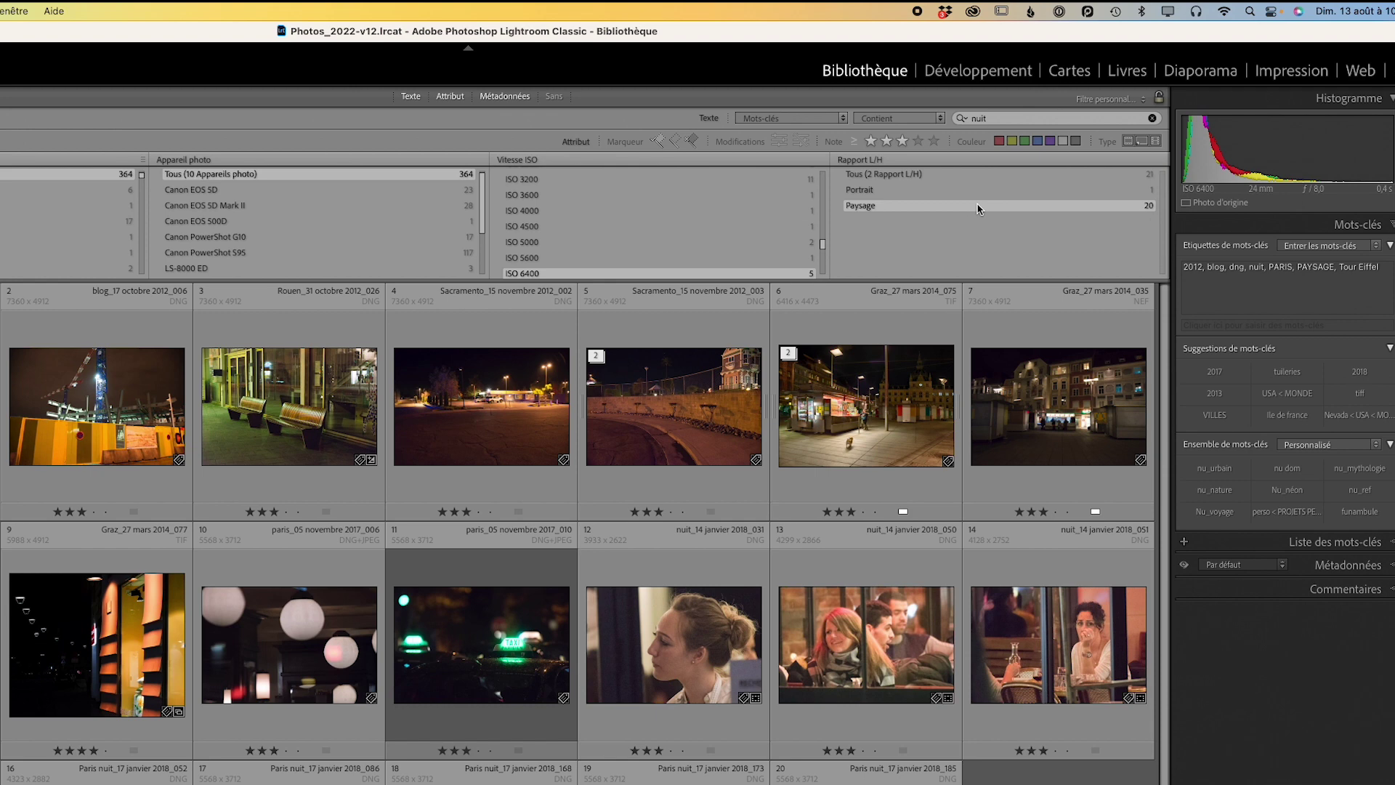
pyautogui.scroll(-1, 226, 576)
pyautogui.scroll(1, 225, 577)
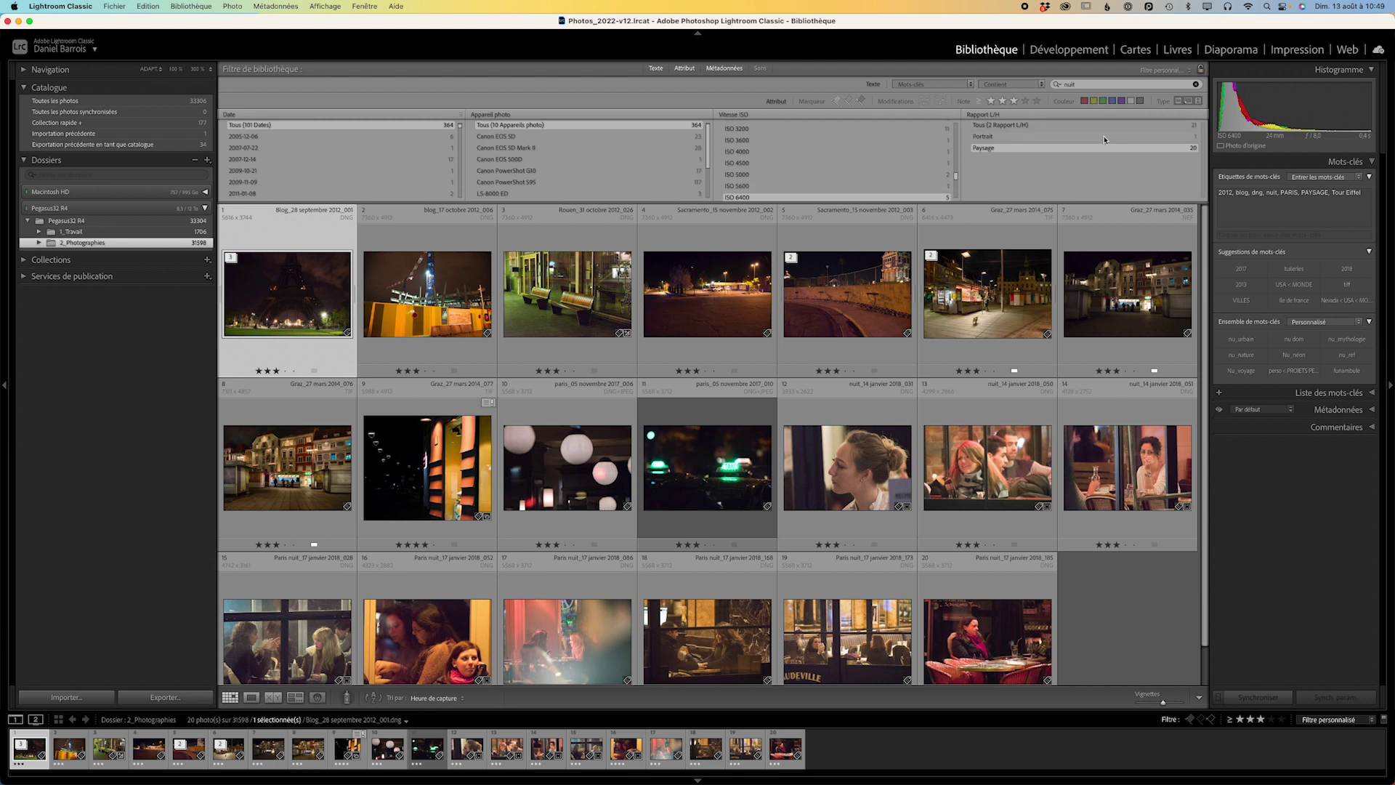
# Add a new column right of Rapport L/H that filters by Etat du flash
pyautogui.click(1200, 115)
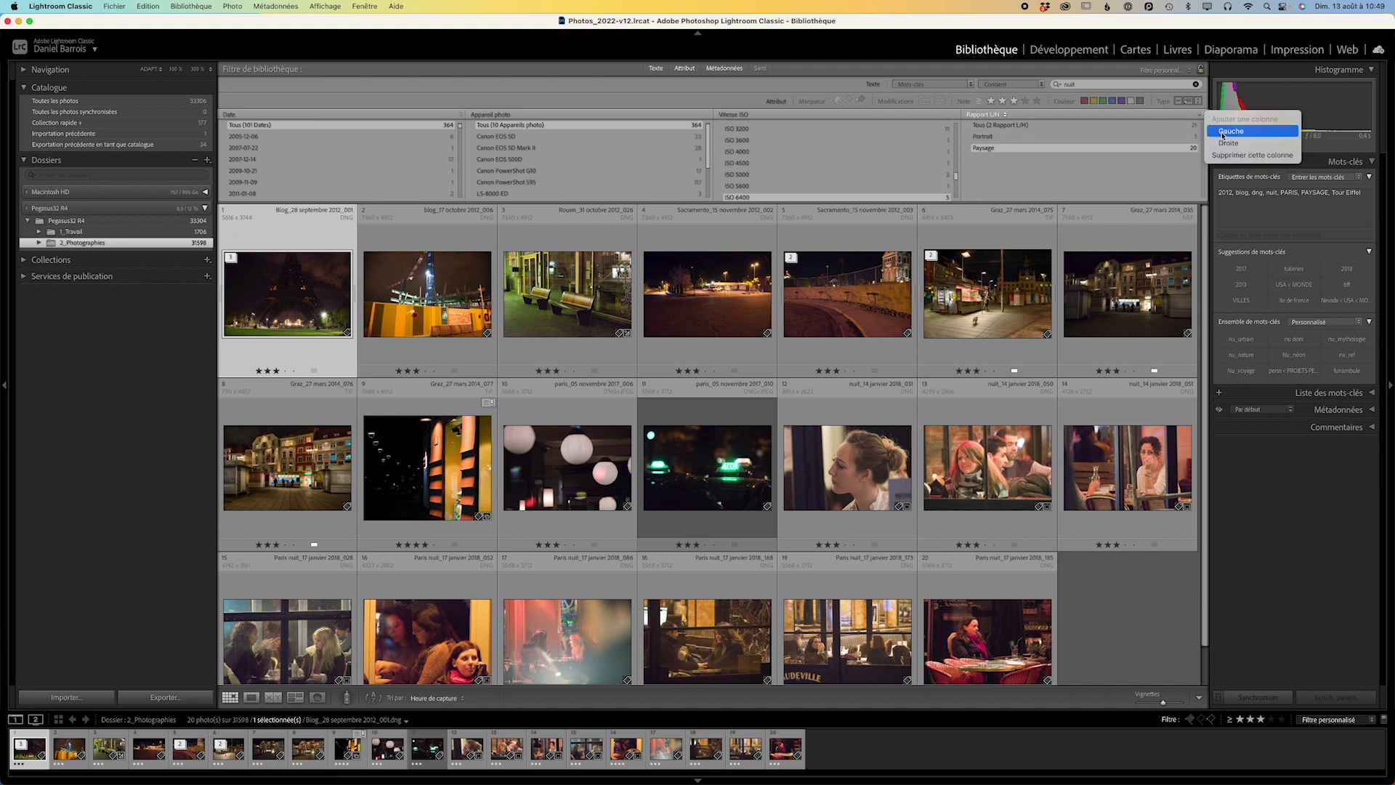
pyautogui.click(1228, 131)
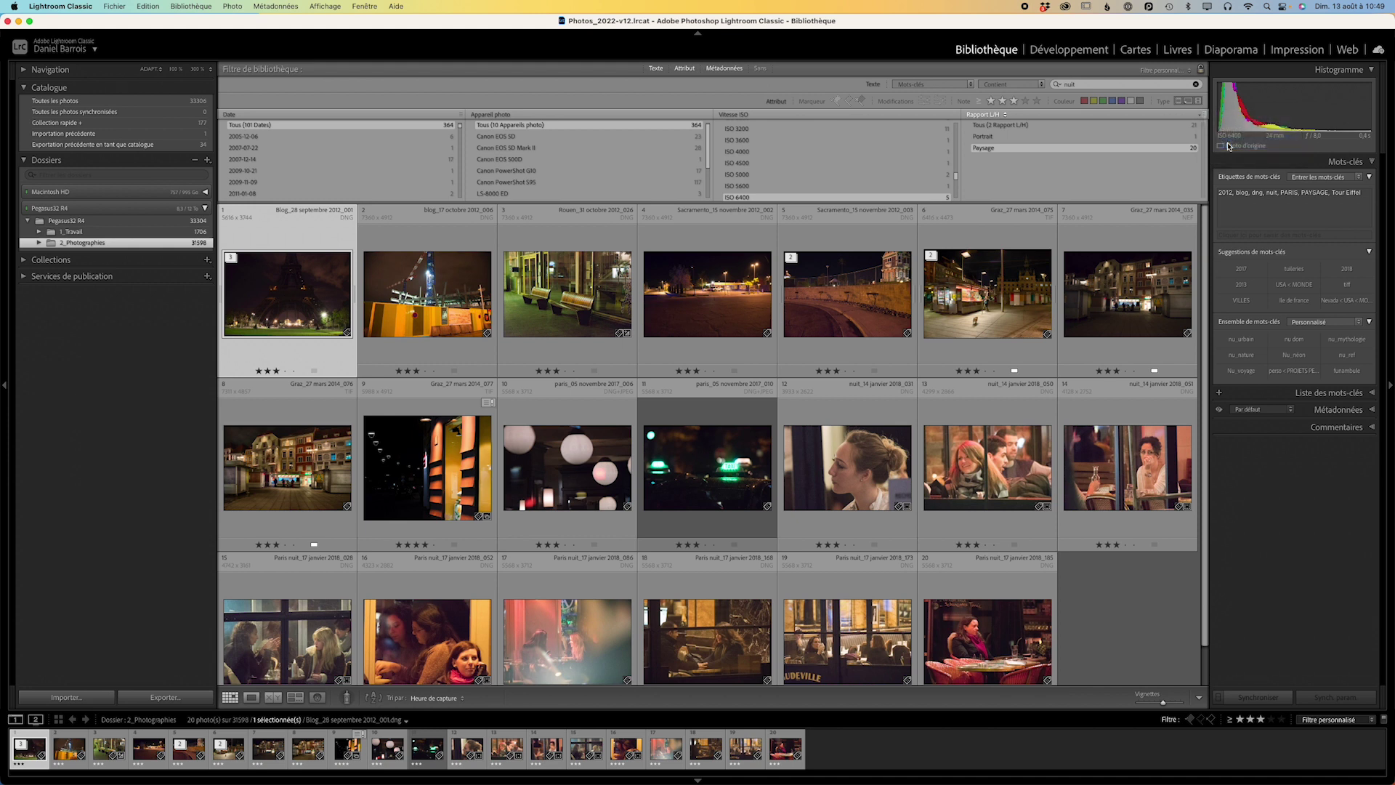
pyautogui.click(1036, 116)
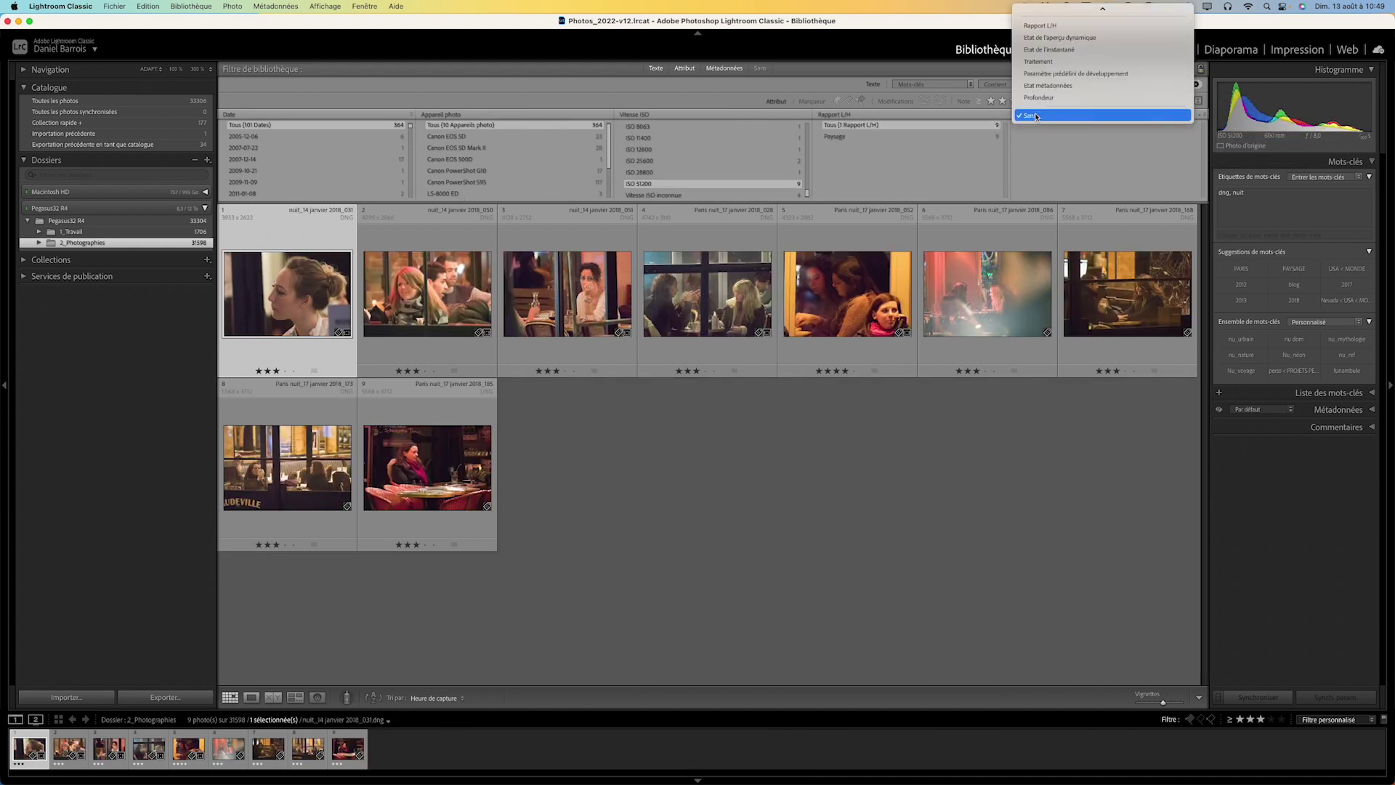
pyautogui.scroll(2, 1036, 117)
pyautogui.scroll(3, 1032, 88)
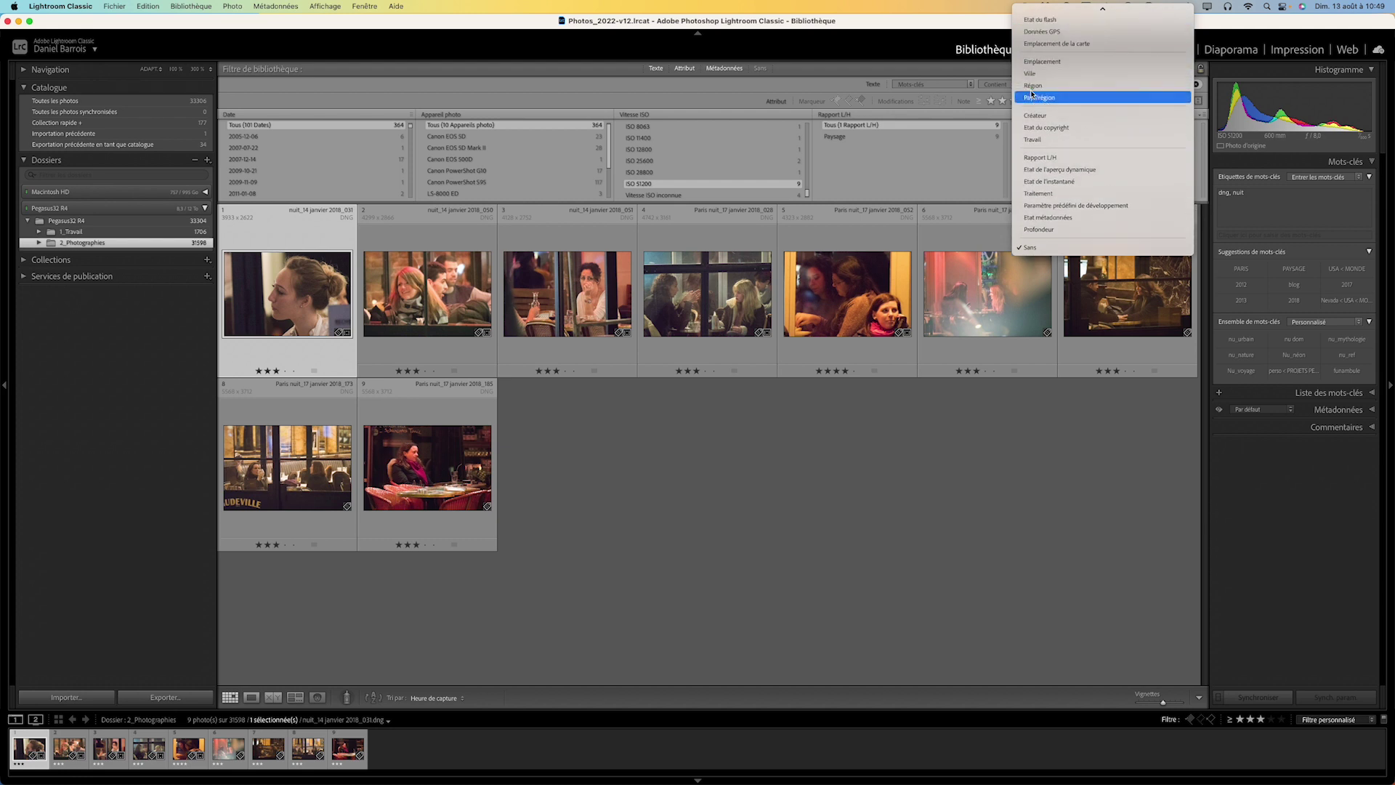
pyautogui.click(1043, 20)
# Select Non déclenché in the Etat du flash column
pyautogui.click(1050, 138)
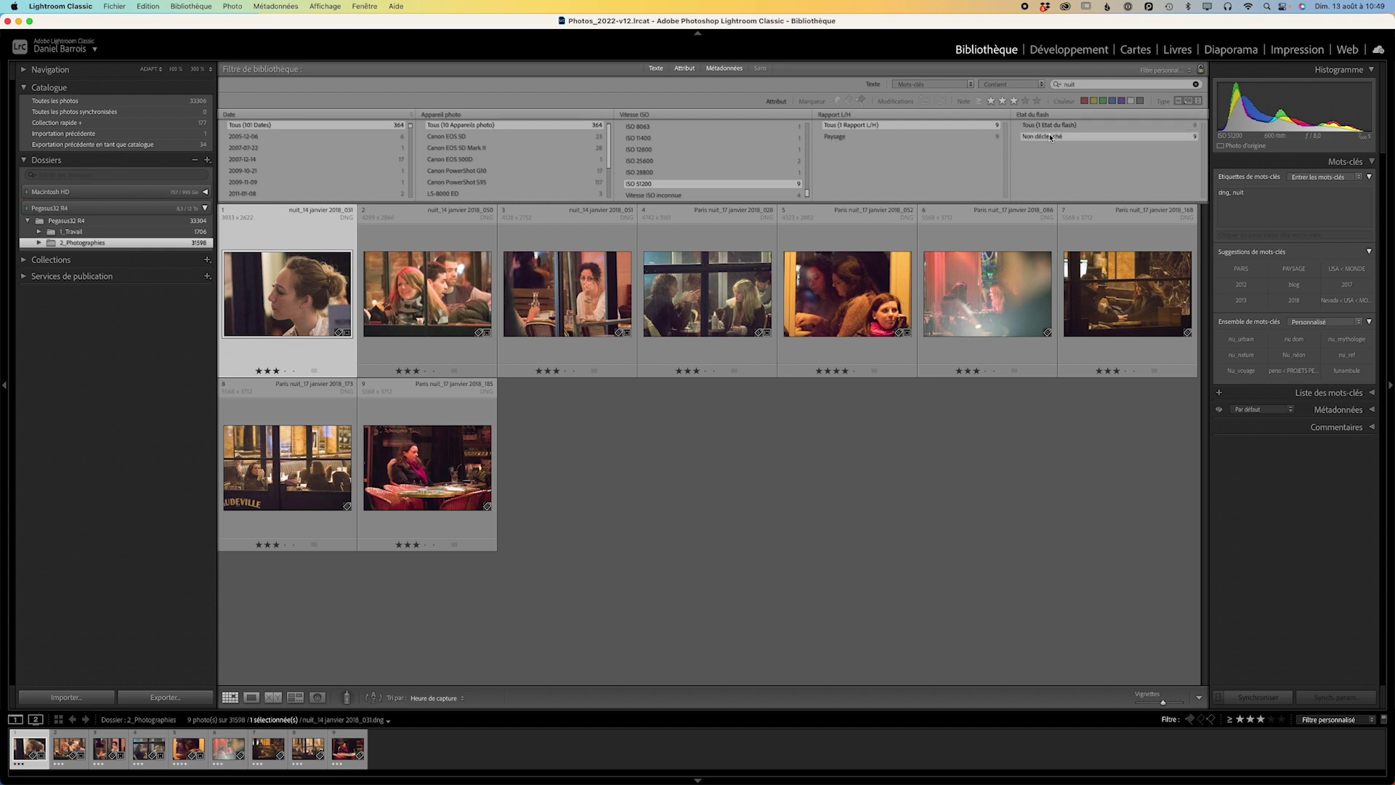
pyautogui.scroll(2, 758, 184)
pyautogui.scroll(-1, 708, 176)
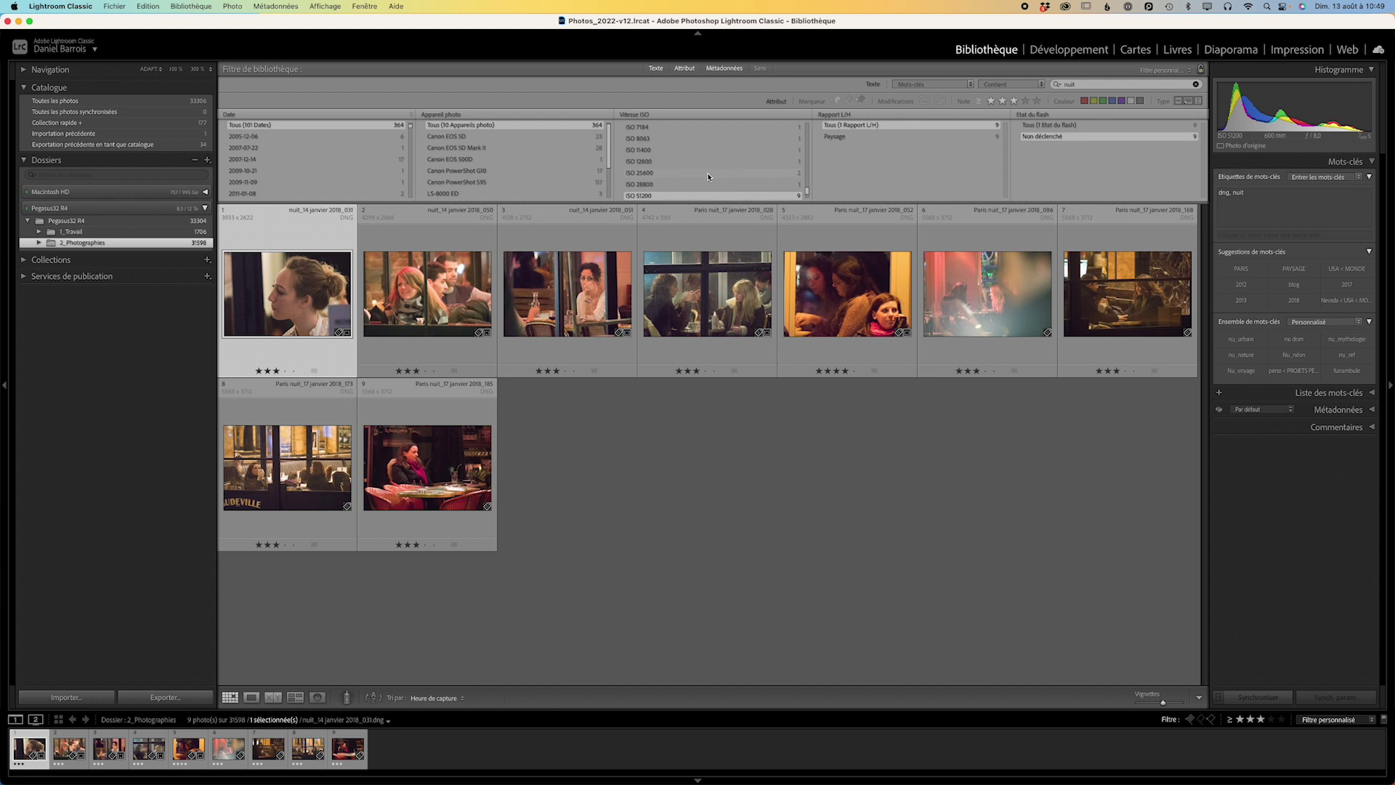
# Reselect the Vitesse ISO values to ISO 6400 and 7184, showing 21 photos
pyautogui.click(688, 191)
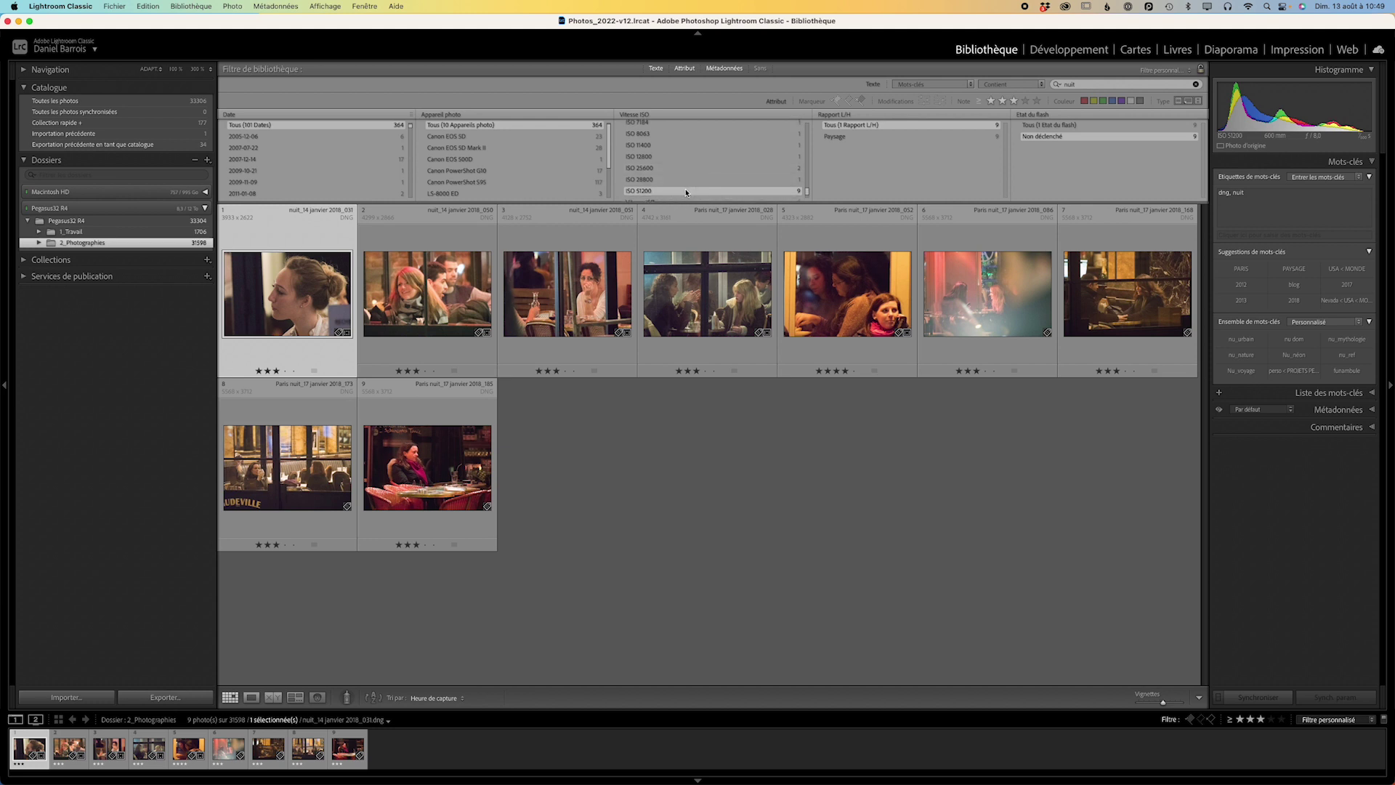
pyautogui.scroll(2, 685, 191)
pyautogui.scroll(2, 685, 191)
pyautogui.scroll(2, 685, 191)
pyautogui.scroll(2, 685, 191)
pyautogui.scroll(-1, 684, 191)
pyautogui.scroll(-1, 684, 191)
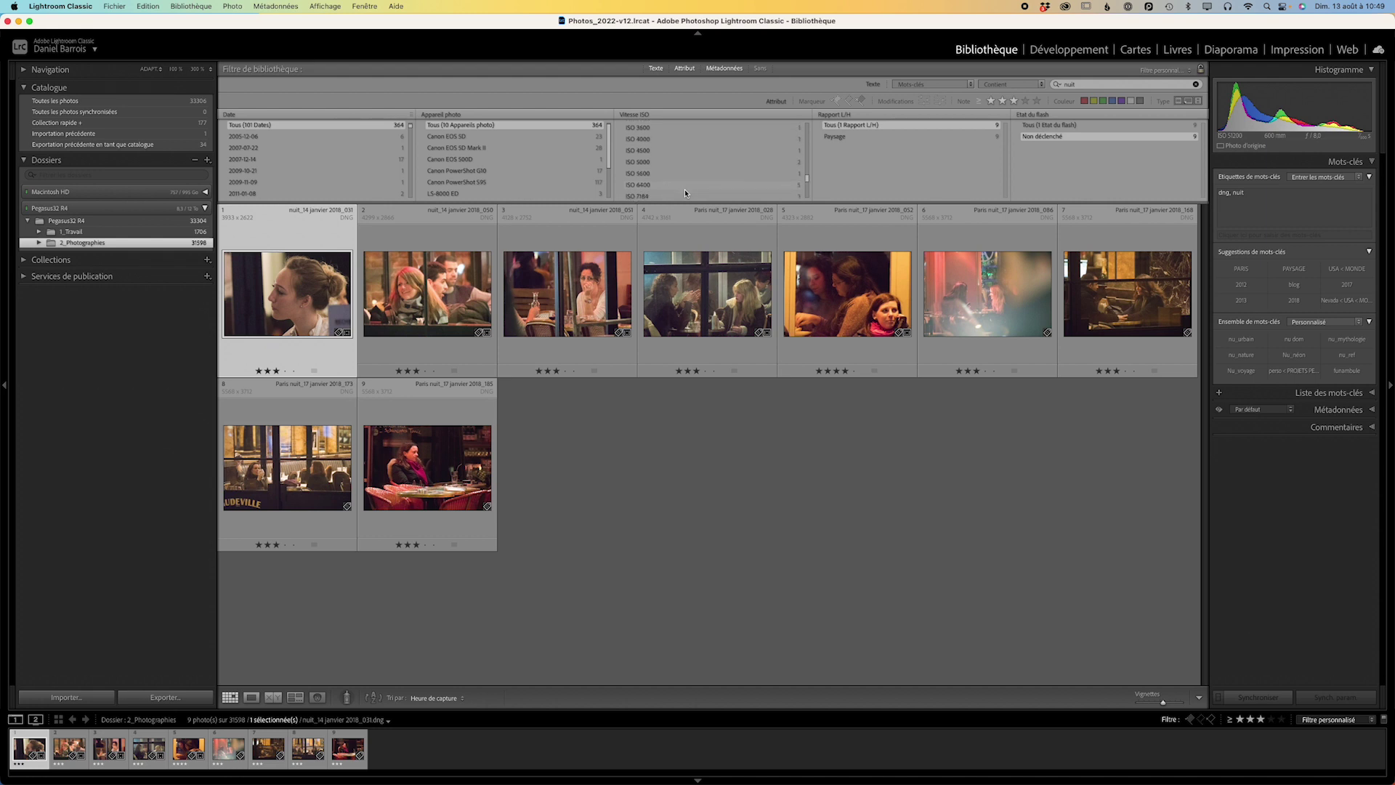
pyautogui.keyDown('shift'); pyautogui.click(674, 184); pyautogui.keyUp('shift')
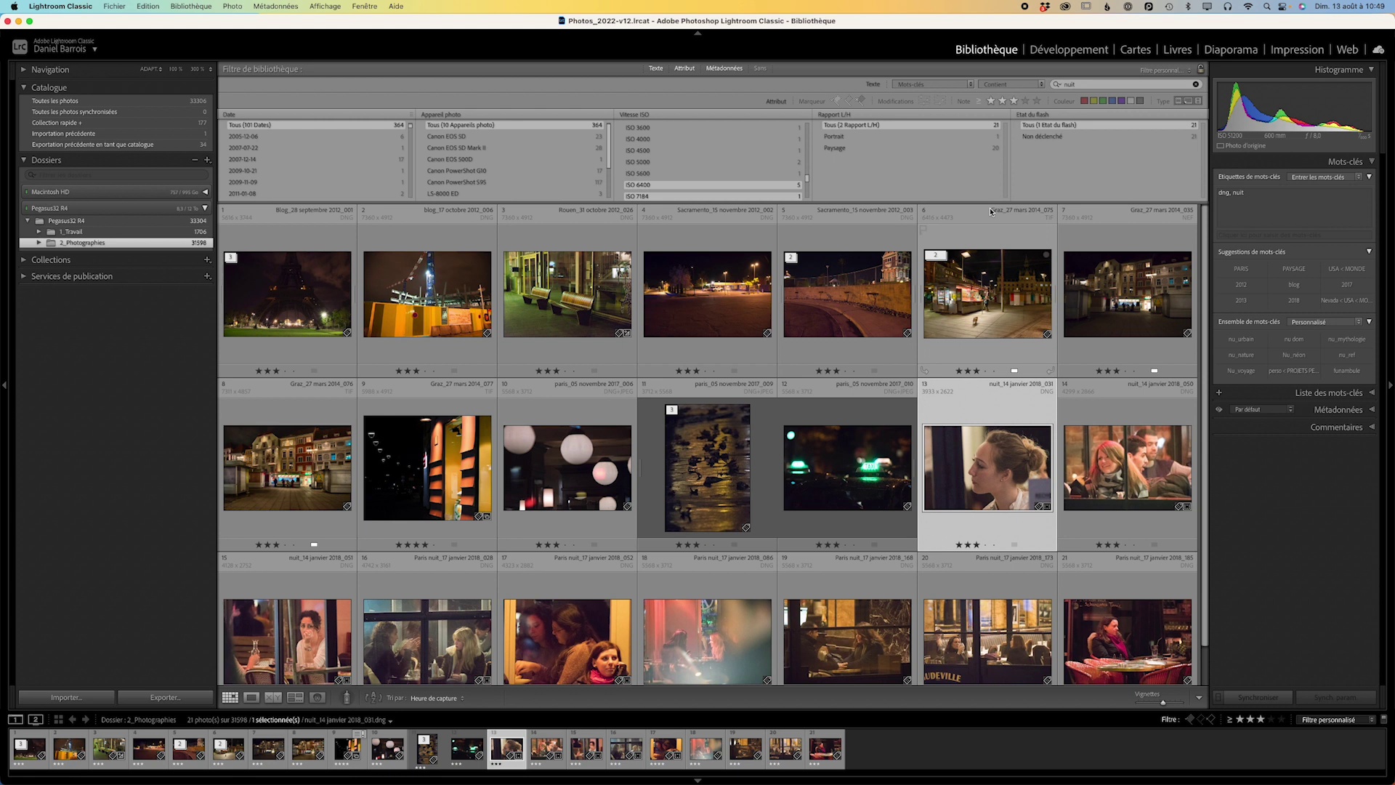
pyautogui.scroll(-1, 864, 372)
pyautogui.scroll(1, 865, 373)
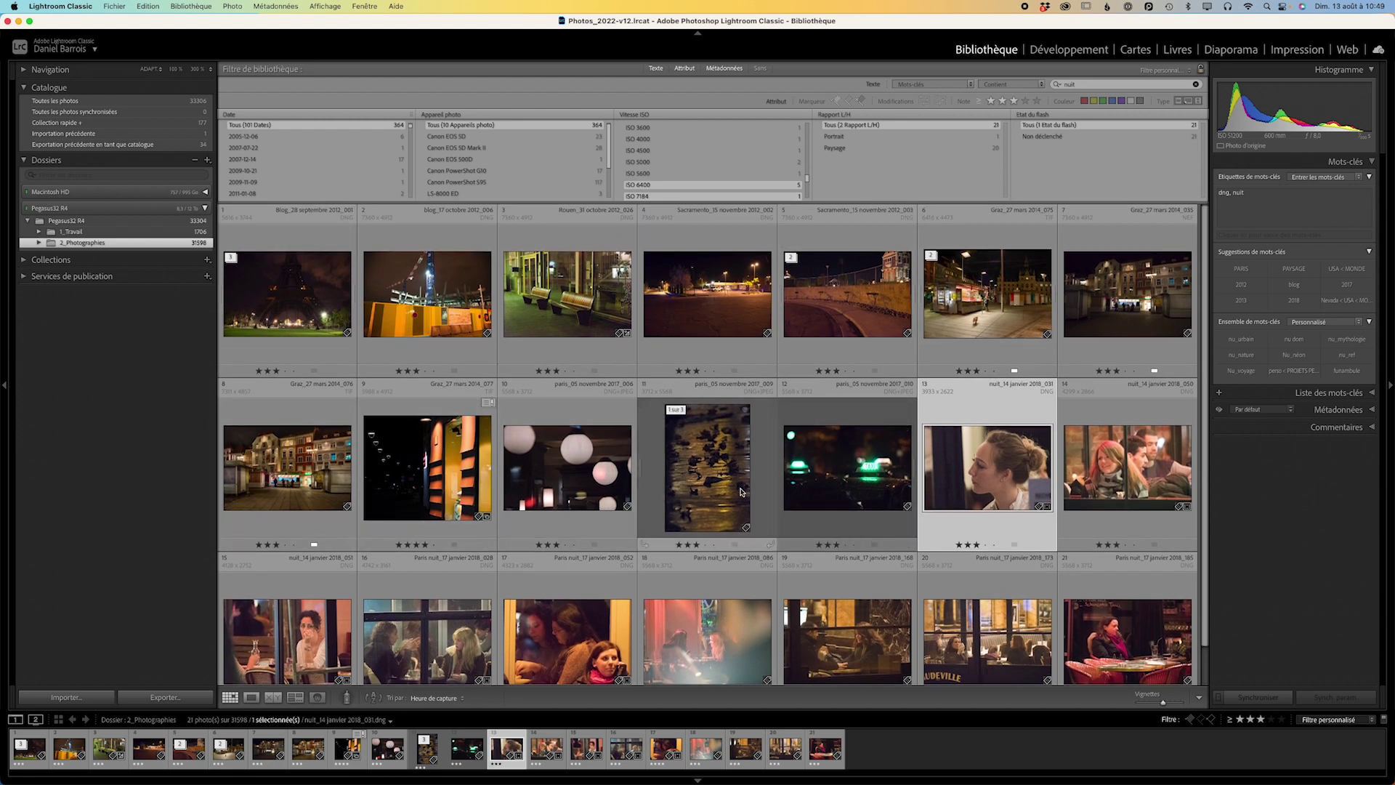
pyautogui.moveTo(1158, 68)
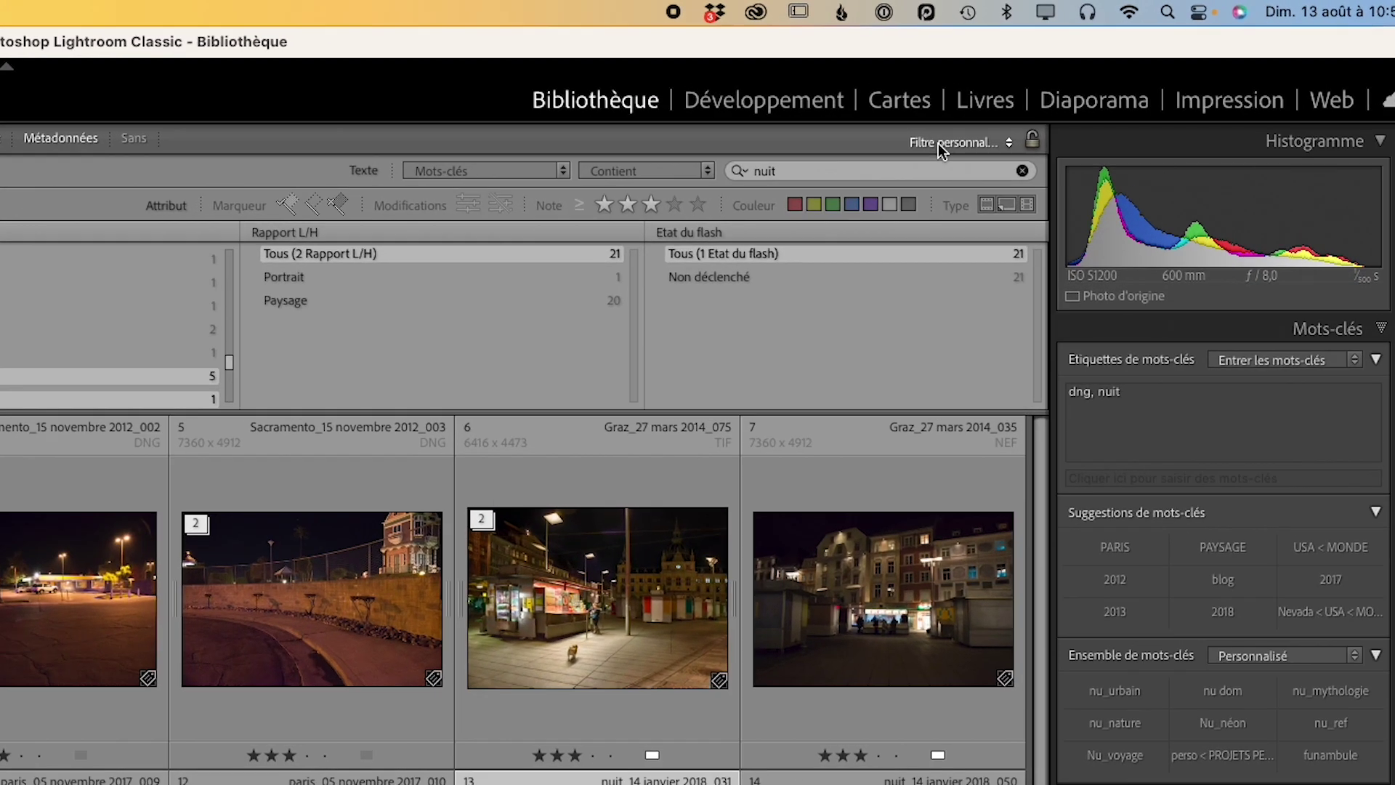
# Save the current filter settings as a new preset named 'Grain - nuit - paysage'
pyautogui.click(1010, 144)
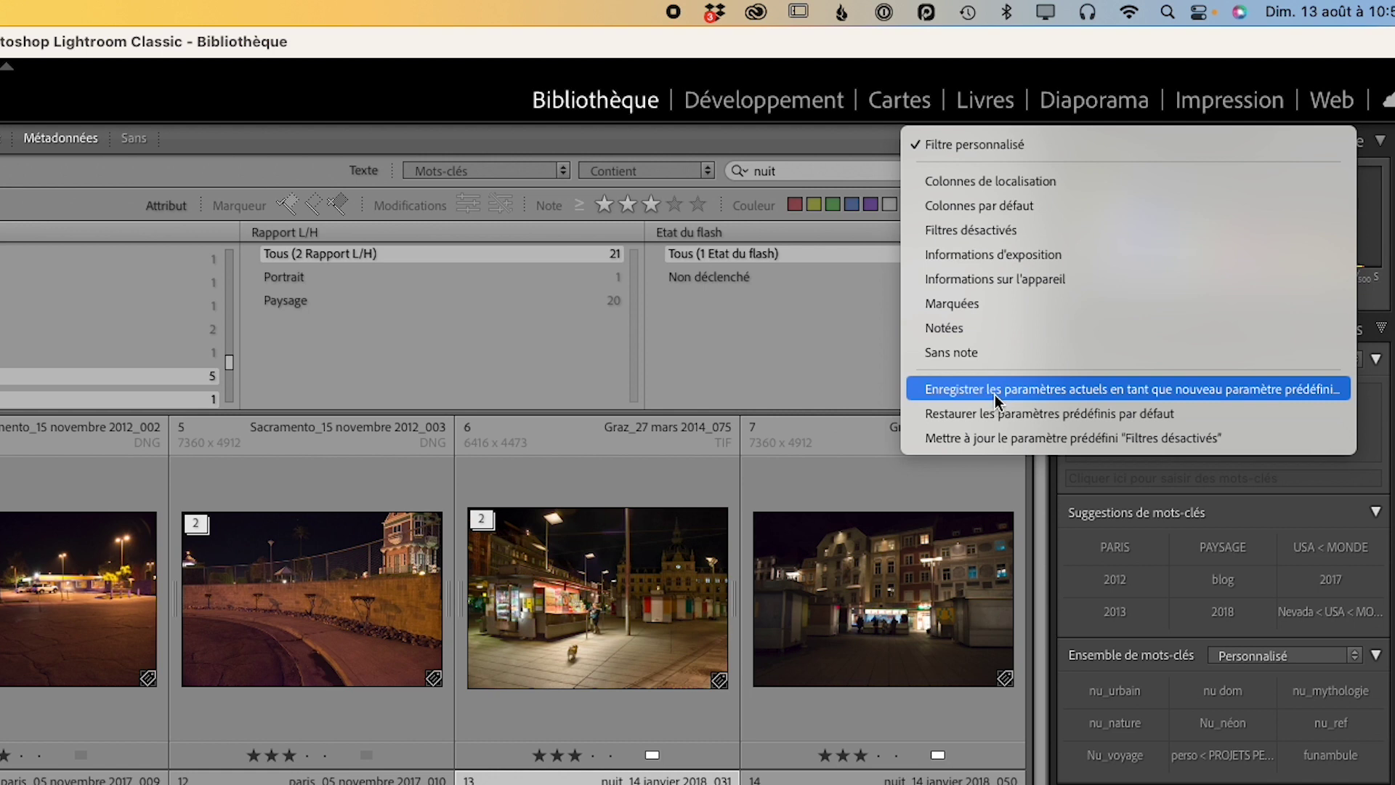
pyautogui.click(1085, 390)
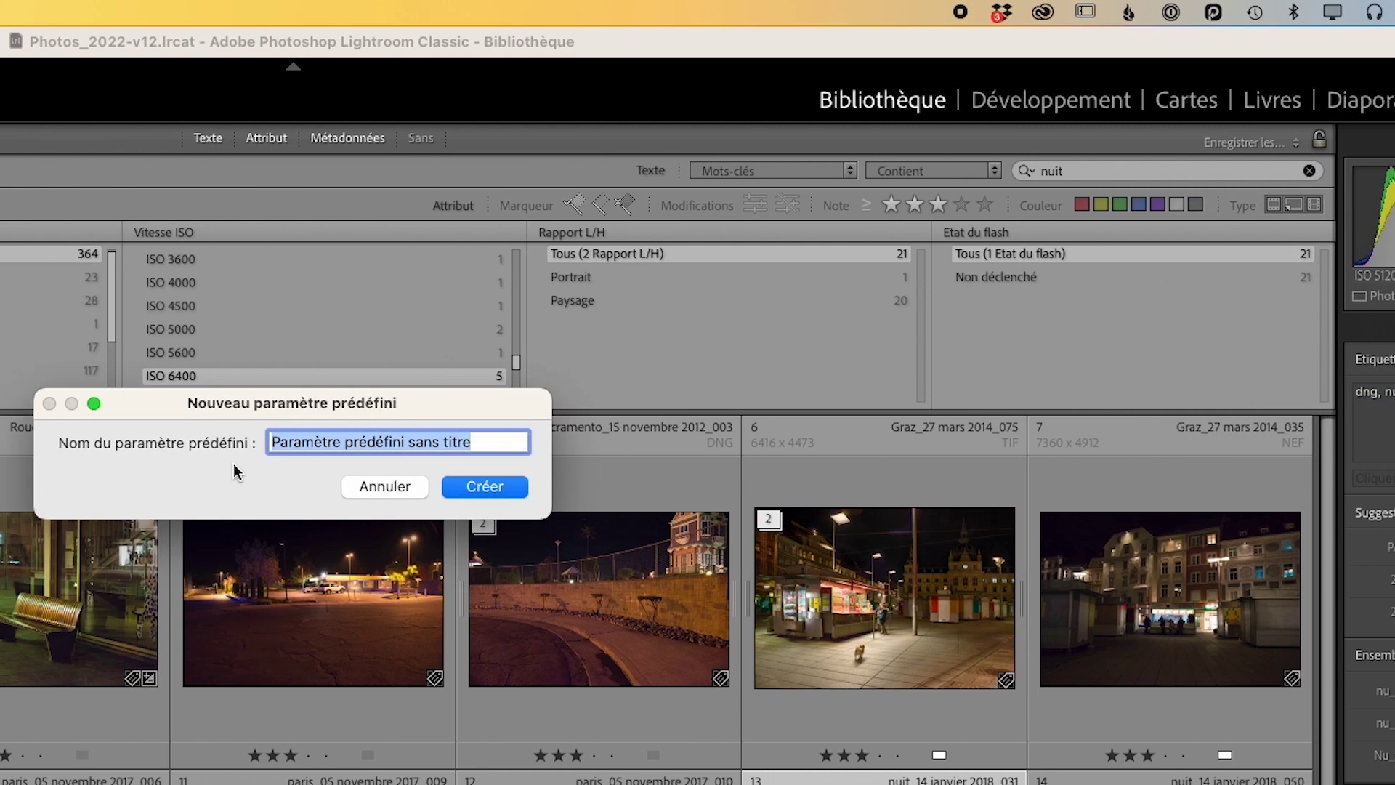
pyautogui.write('Grain - nuit')
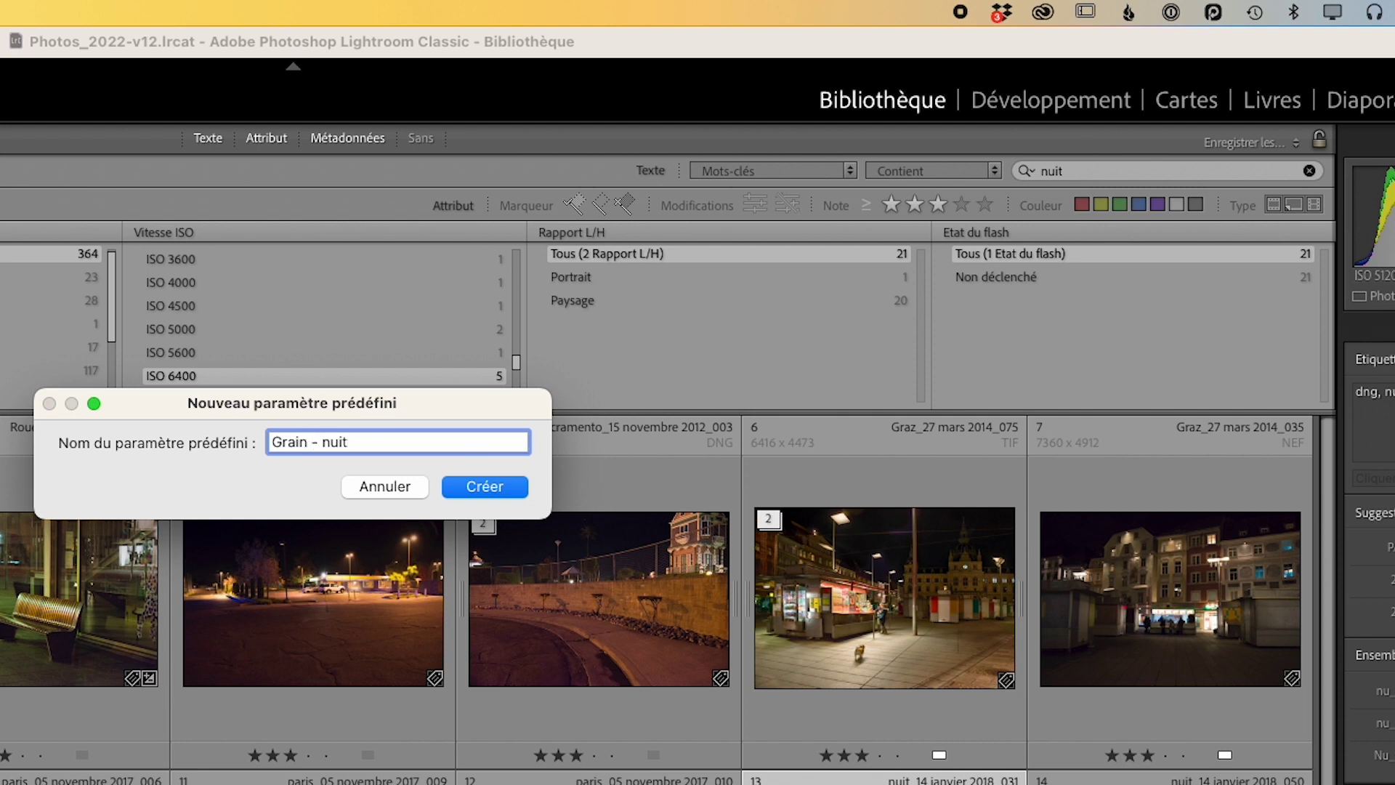
pyautogui.write(' -')
pyautogui.write(' paysage')
pyautogui.click(485, 487)
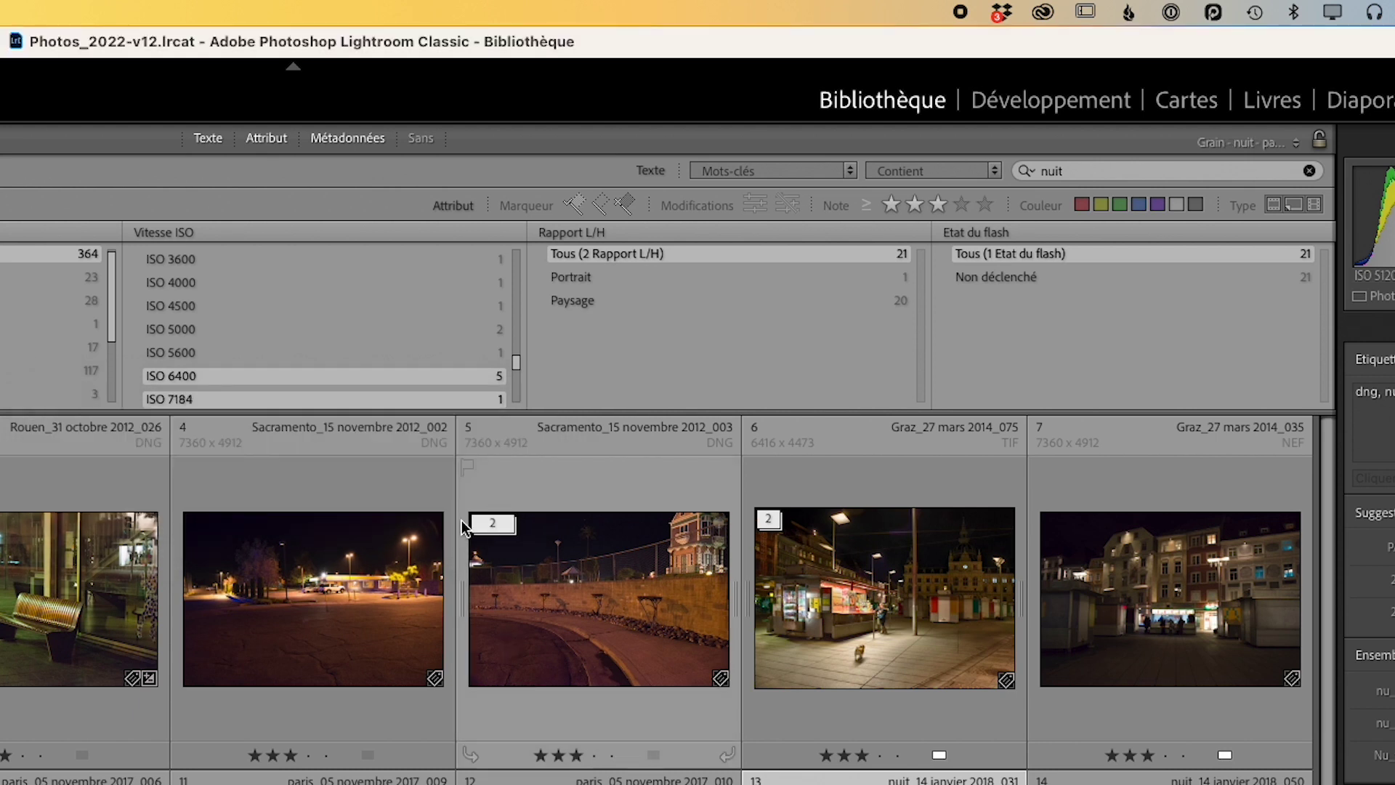
# Reset to Colonnes par défaut, clear the star rating and 'nuit' search, and set filters to Sans
pyautogui.click(1222, 148)
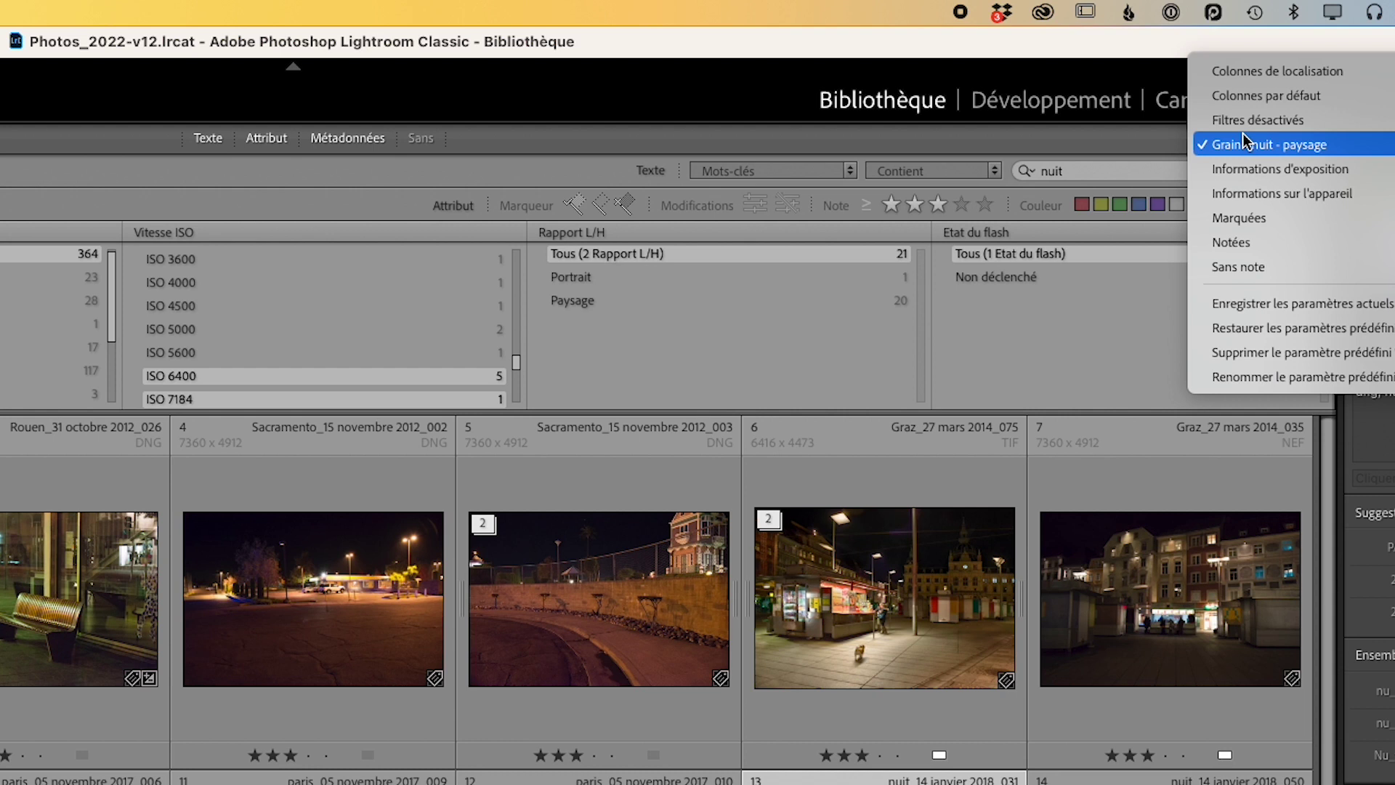
pyautogui.click(1262, 97)
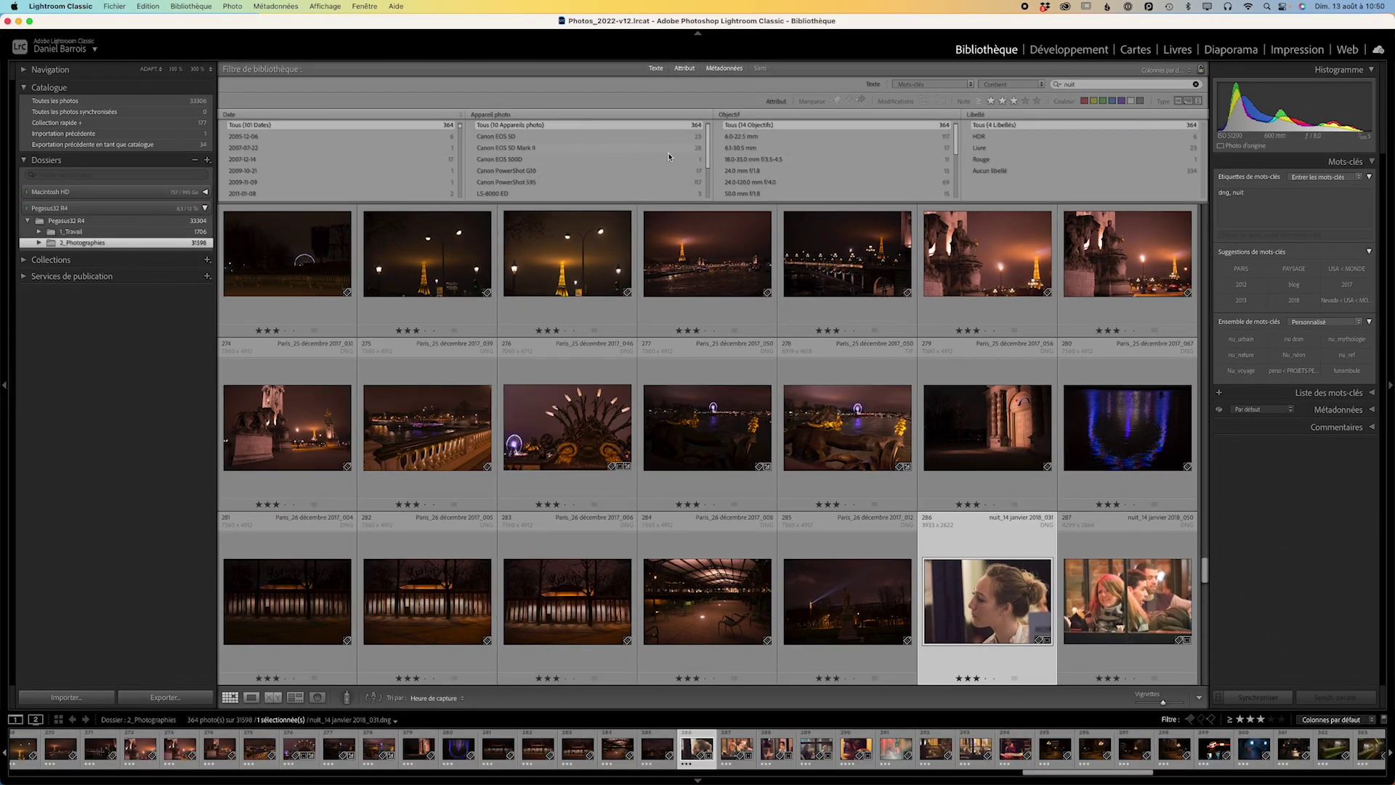
pyautogui.click(1015, 101)
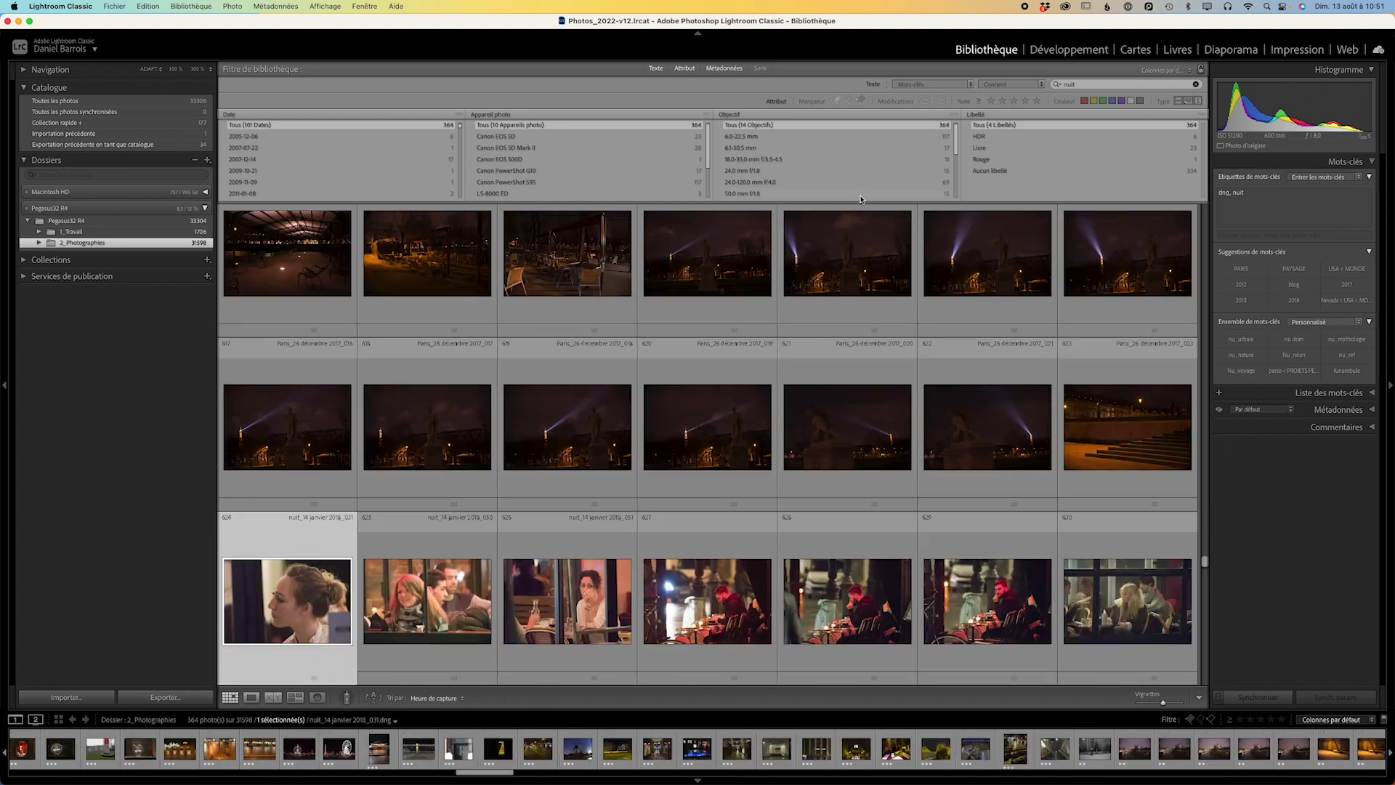
pyautogui.click(1195, 84)
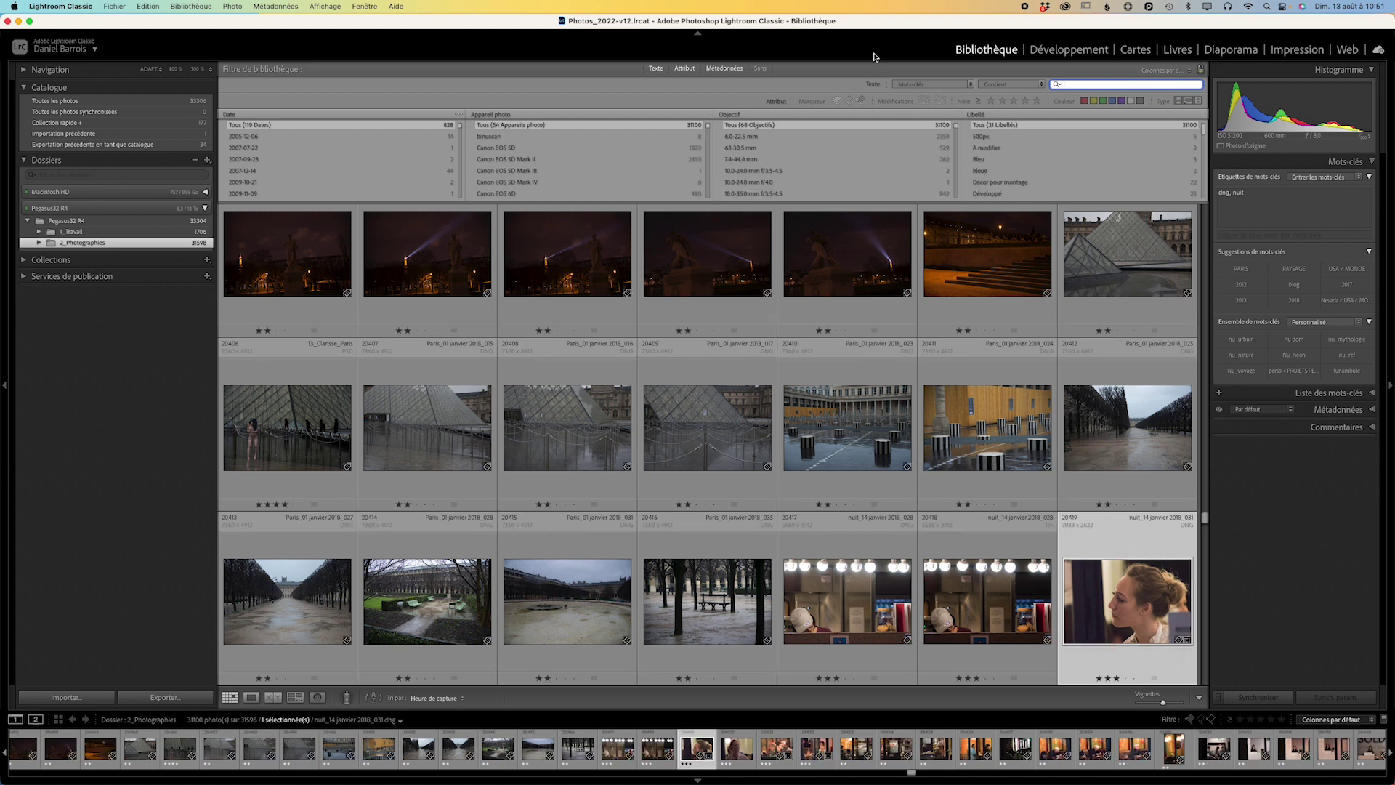
pyautogui.click(760, 68)
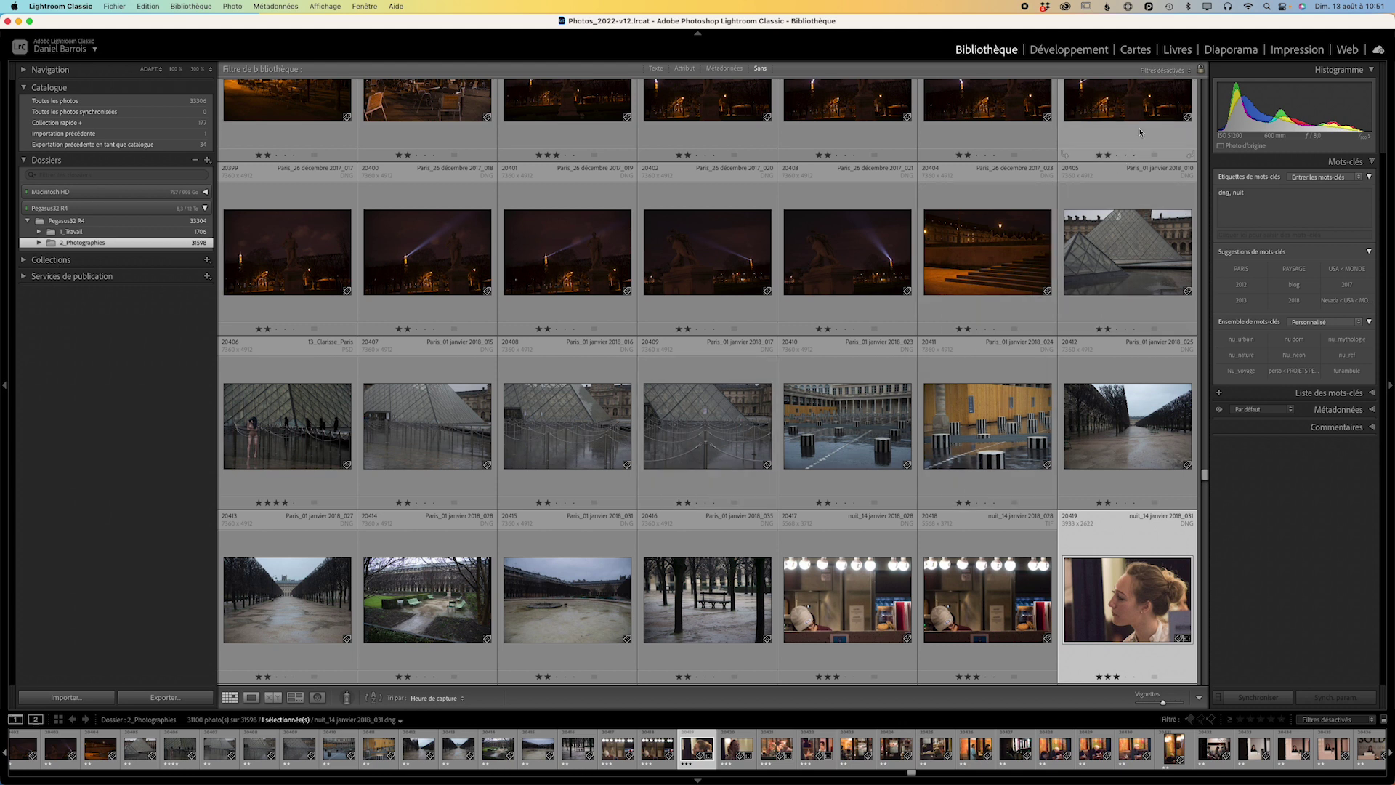
pyautogui.click(1165, 70)
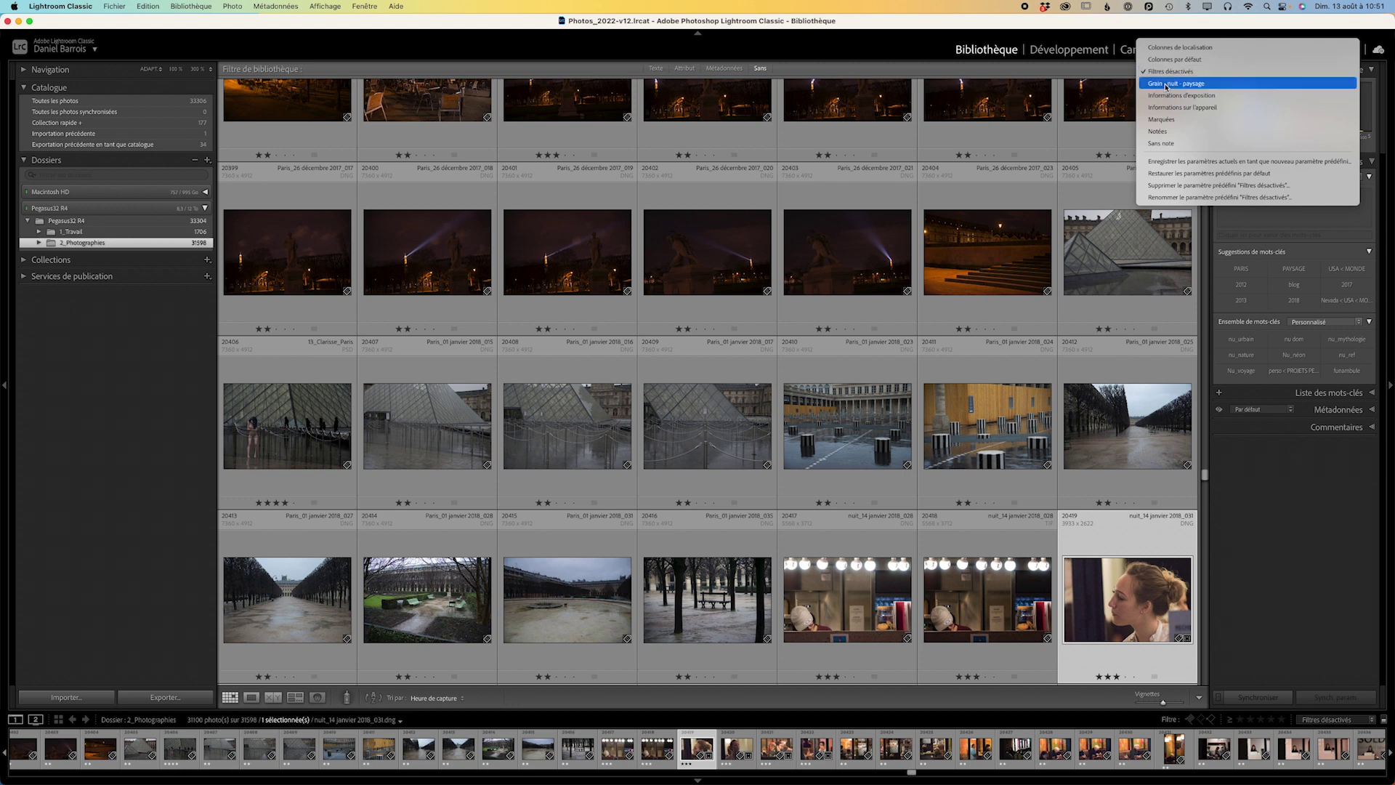
# Reapply the 'Grain - nuit - paysage' preset to show the 21 night photos, then set filters to Sans
pyautogui.click(1166, 84)
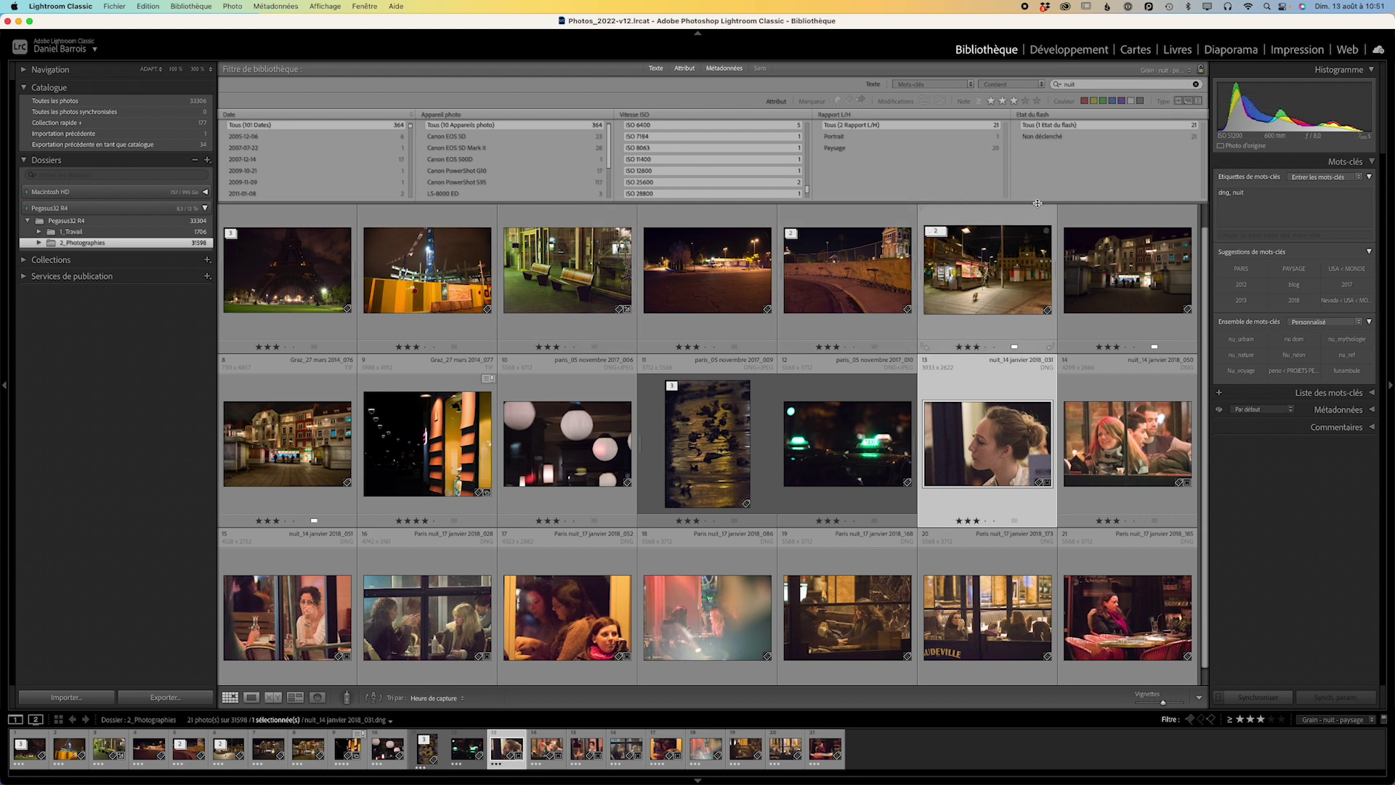
pyautogui.click(1189, 70)
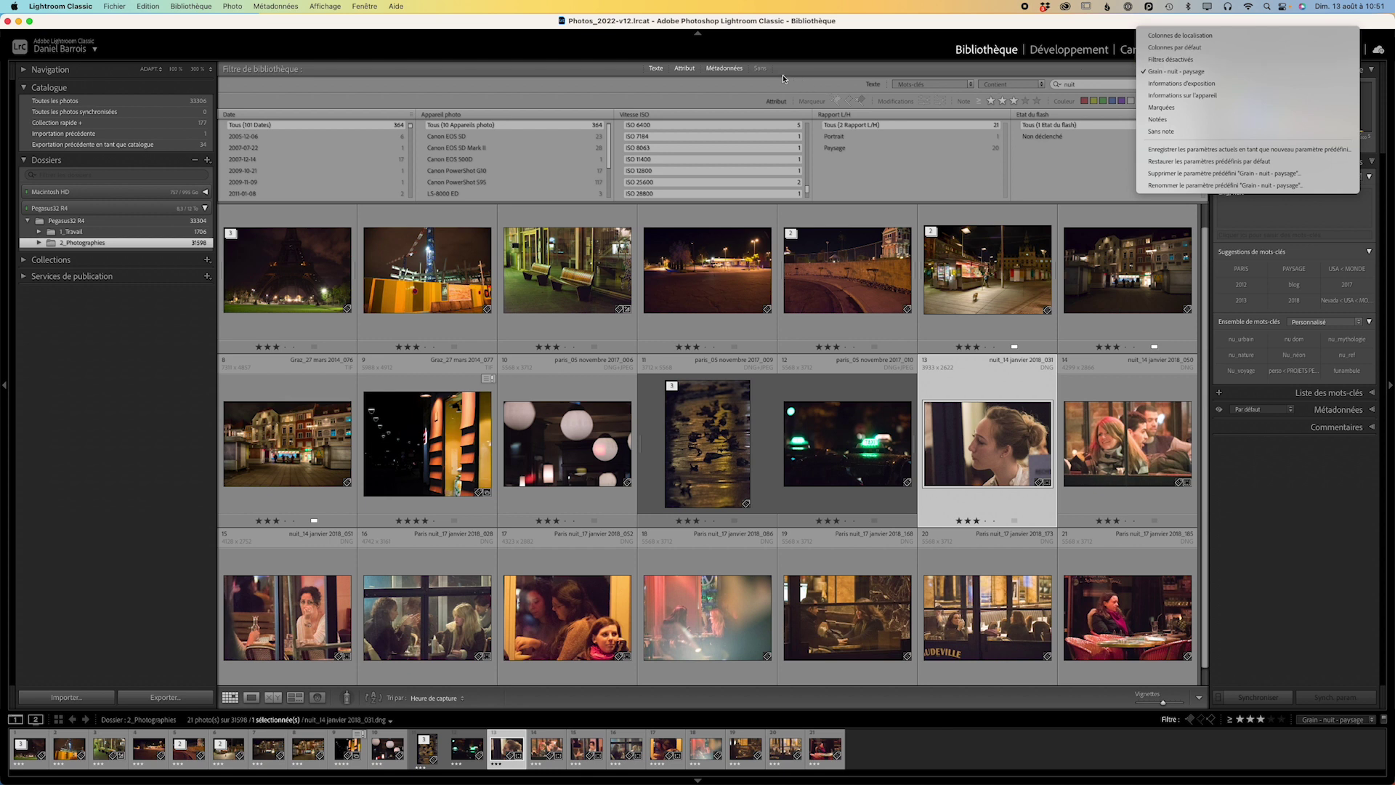
pyautogui.click(761, 70)
pyautogui.click(761, 69)
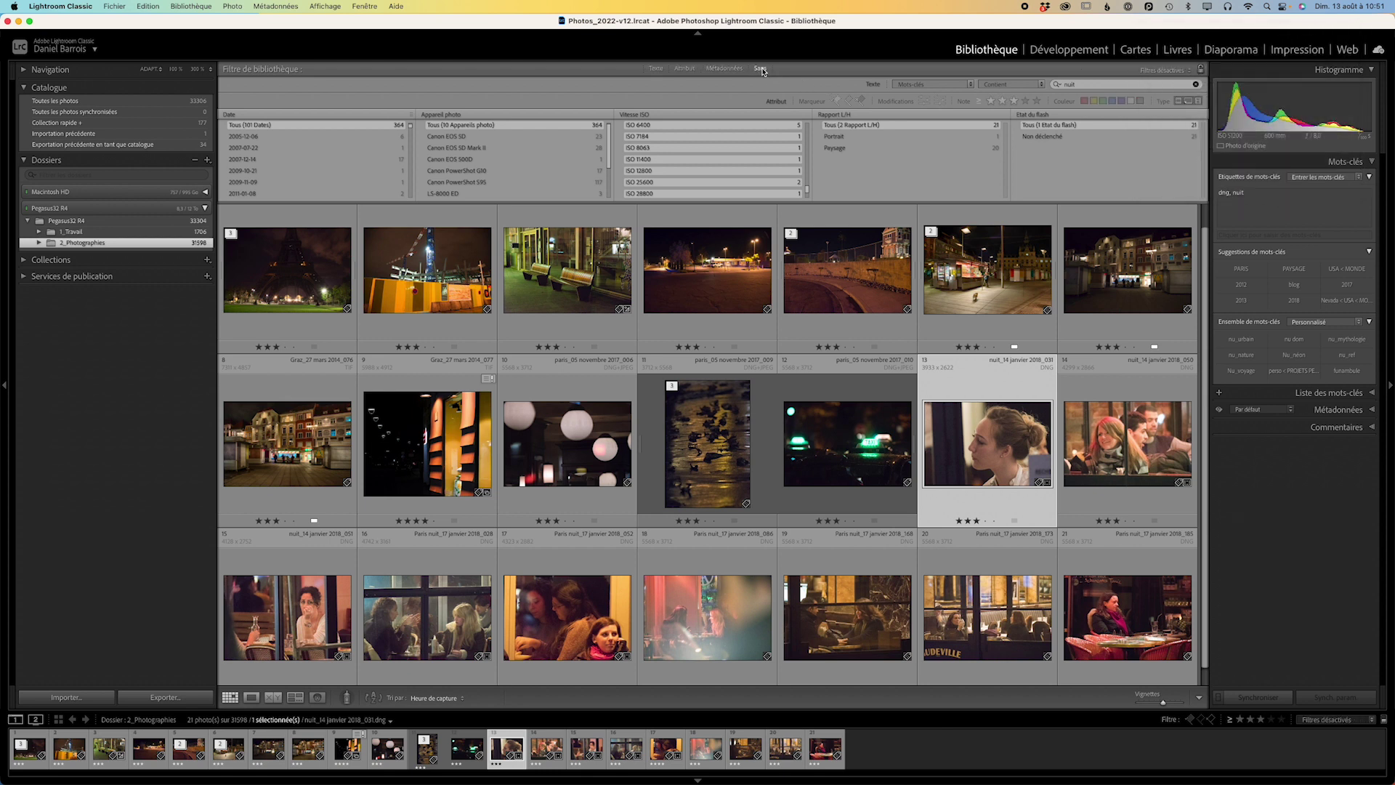